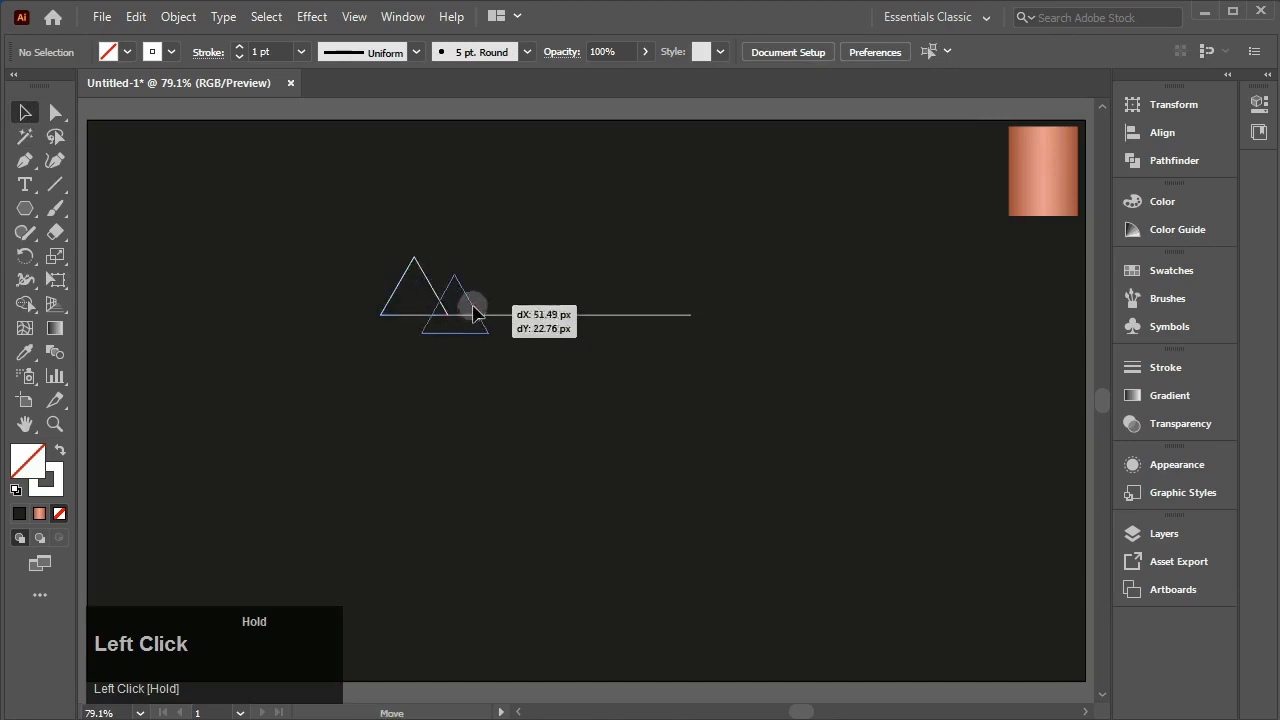
# - Place a copy of the small triangle above the line and add a horizontally reflected copy of it
pyautogui.moveTo(473, 314); pyautogui.dragTo(610, 161)
pyautogui.rightClick(610, 161)
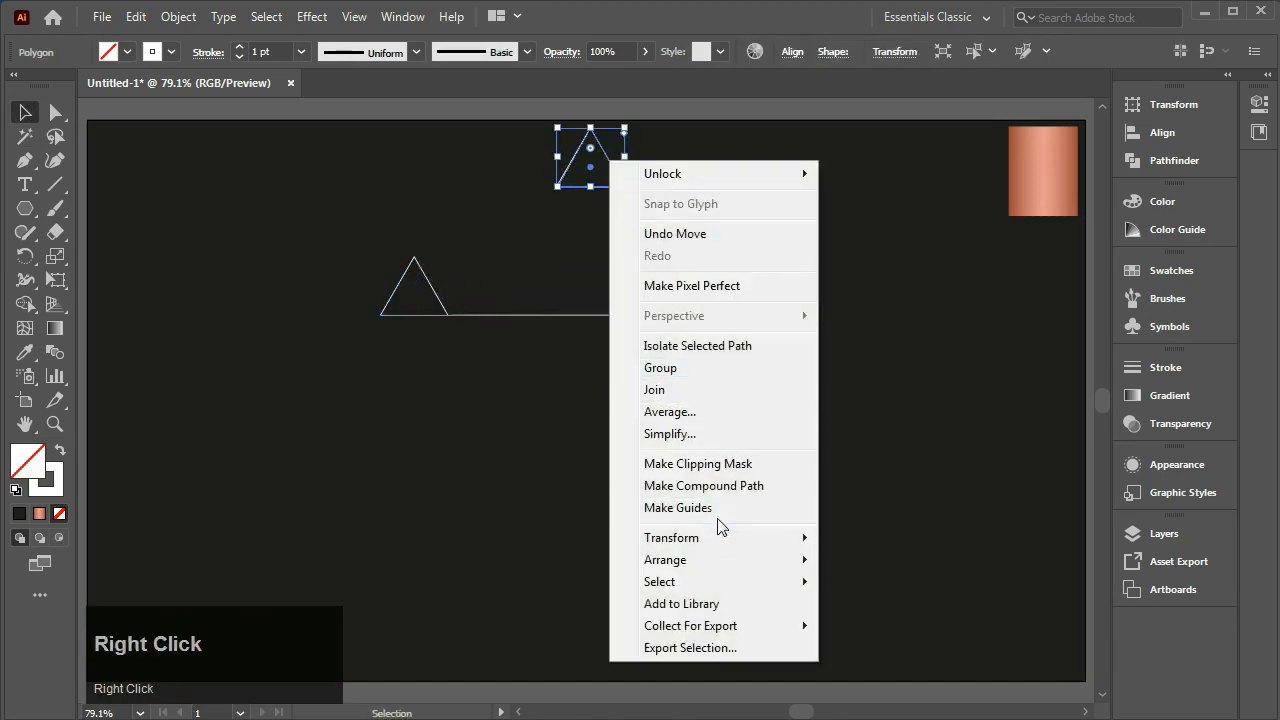
pyautogui.click(700, 537)
pyautogui.click(836, 589)
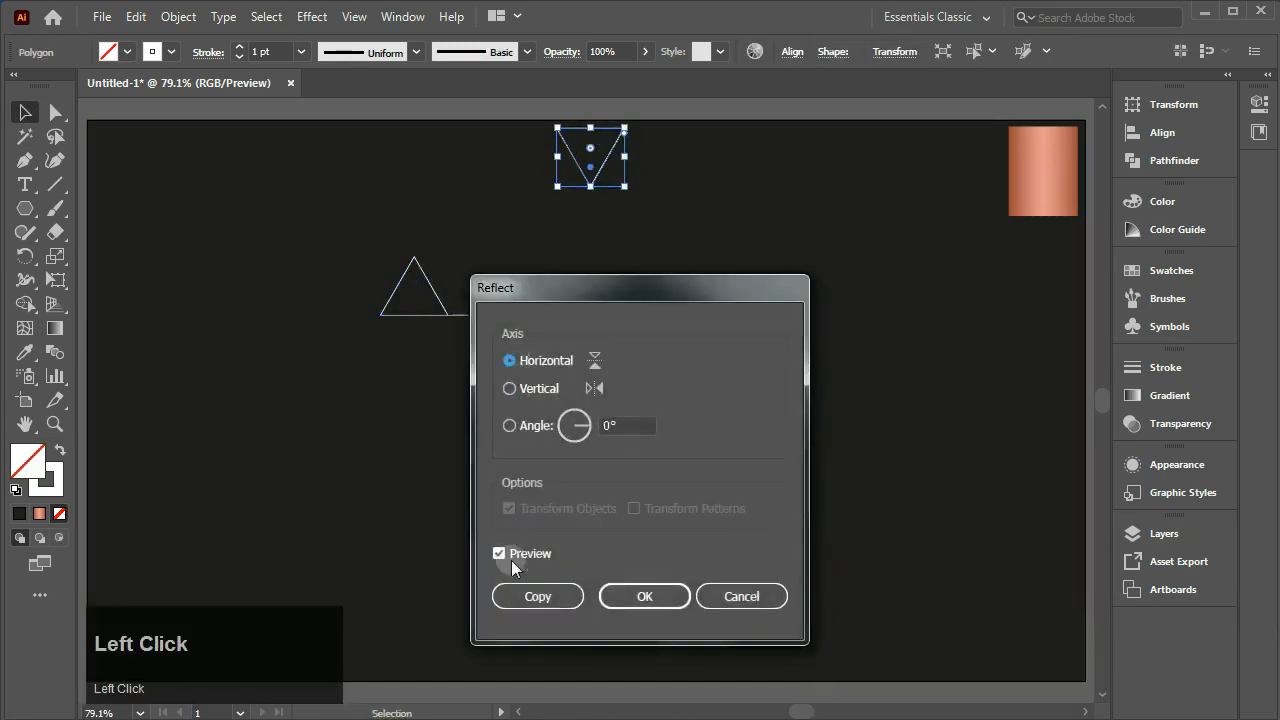
pyautogui.click(511, 600)
# - Position the reflected triangle directly below the upright copy and unite the two into one diamond
pyautogui.click(607, 168)
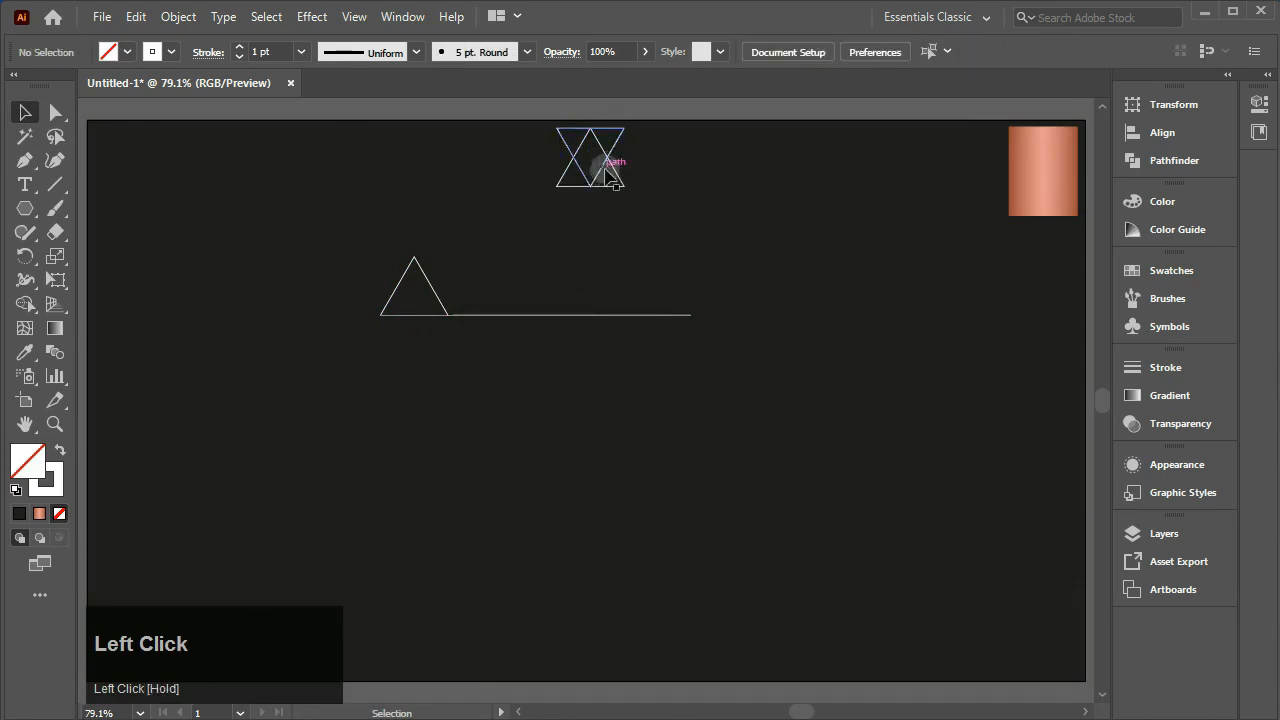
pyautogui.moveTo(606, 170); pyautogui.dragTo(602, 232)
pyautogui.moveTo(523, 146); pyautogui.dragTo(797, 209)
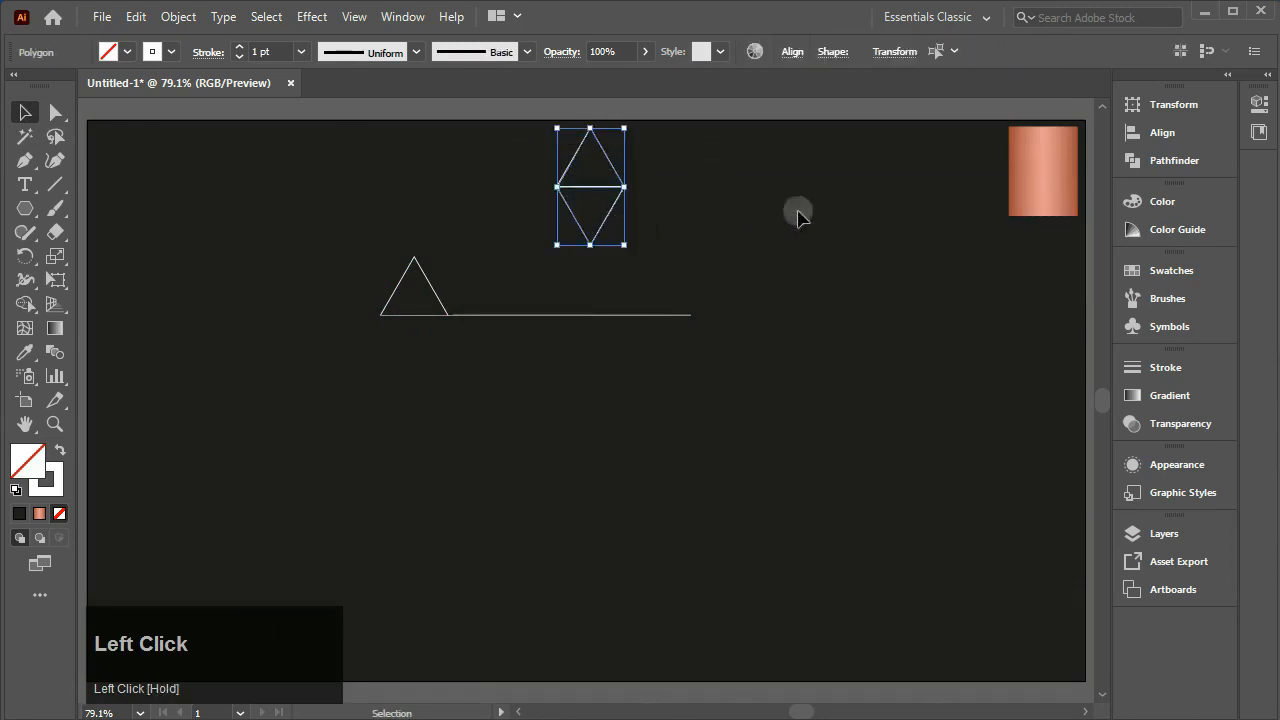
pyautogui.click(1146, 160)
pyautogui.click(902, 158)
pyautogui.click(1074, 95)
# - Move the diamond so its top corner meets the line's right end, and enlarge the whole drawing proportionally
pyautogui.moveTo(609, 174); pyautogui.dragTo(712, 362)
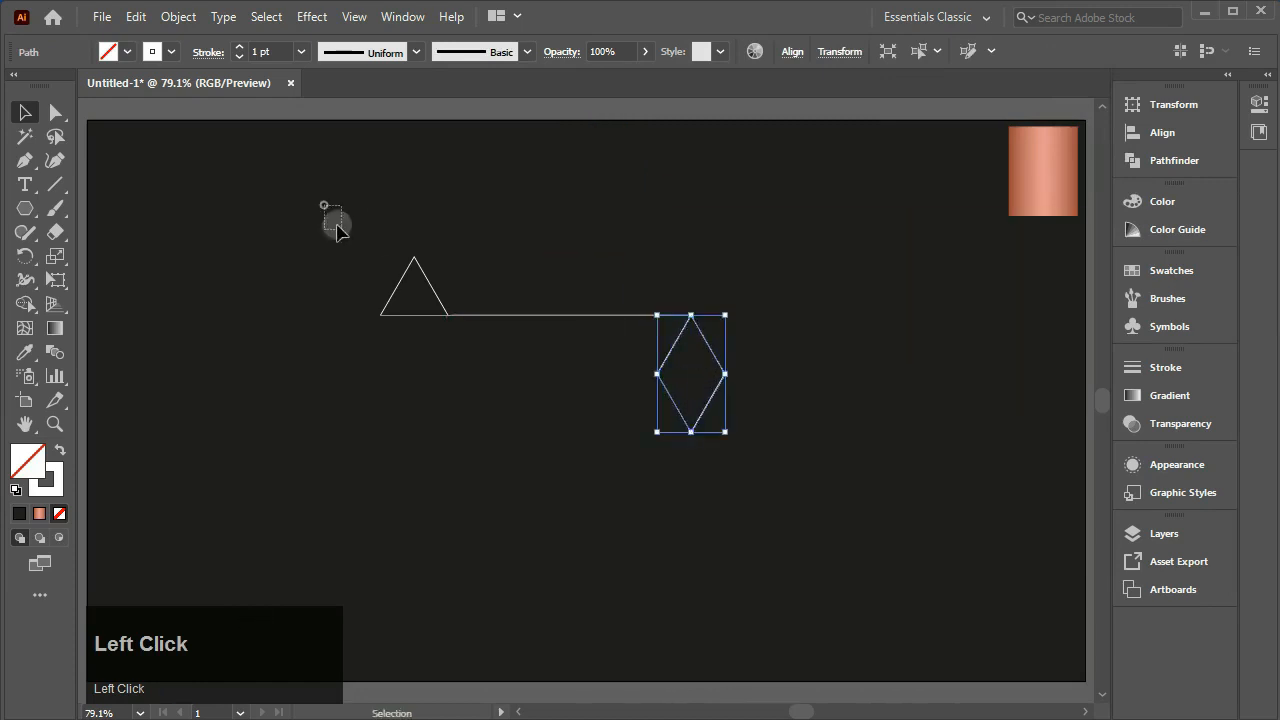
pyautogui.moveTo(331, 220); pyautogui.dragTo(829, 484)
pyautogui.click(889, 306)
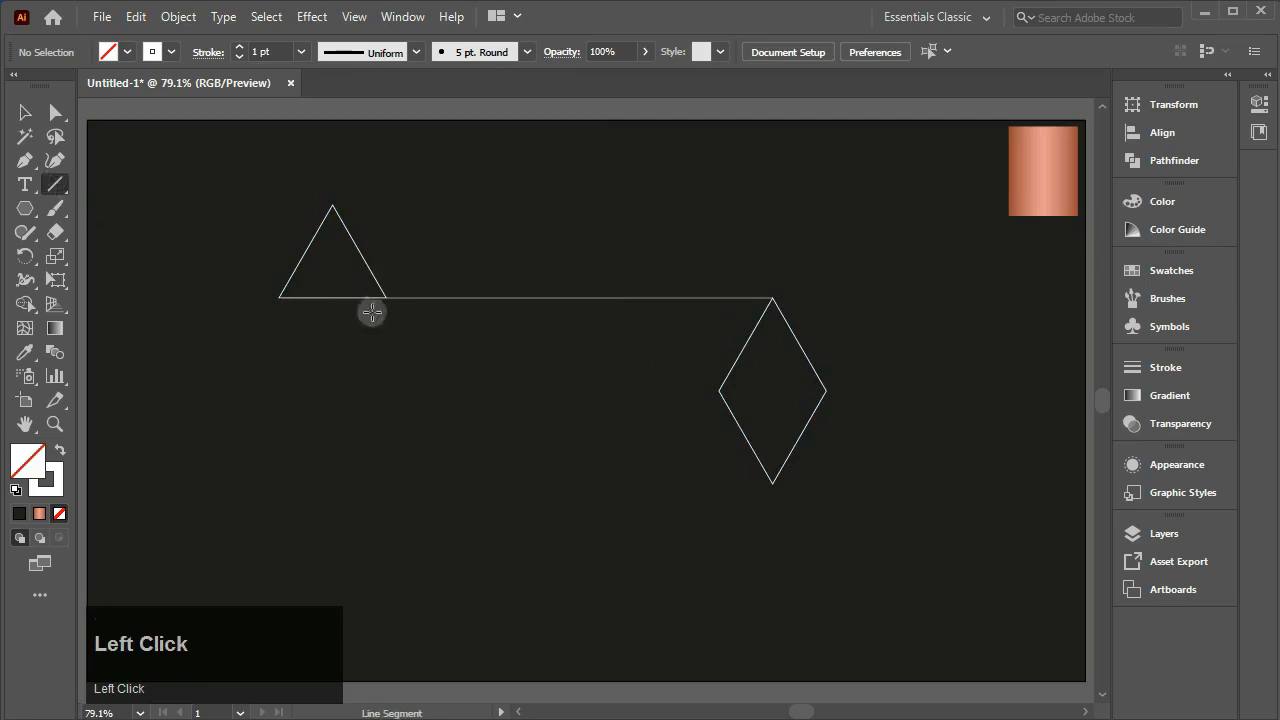
# - Draw two long horizontal lines leftward, one at the diamond's left corner and one from its bottom corner
pyautogui.moveTo(772, 390); pyautogui.dragTo(112, 390)
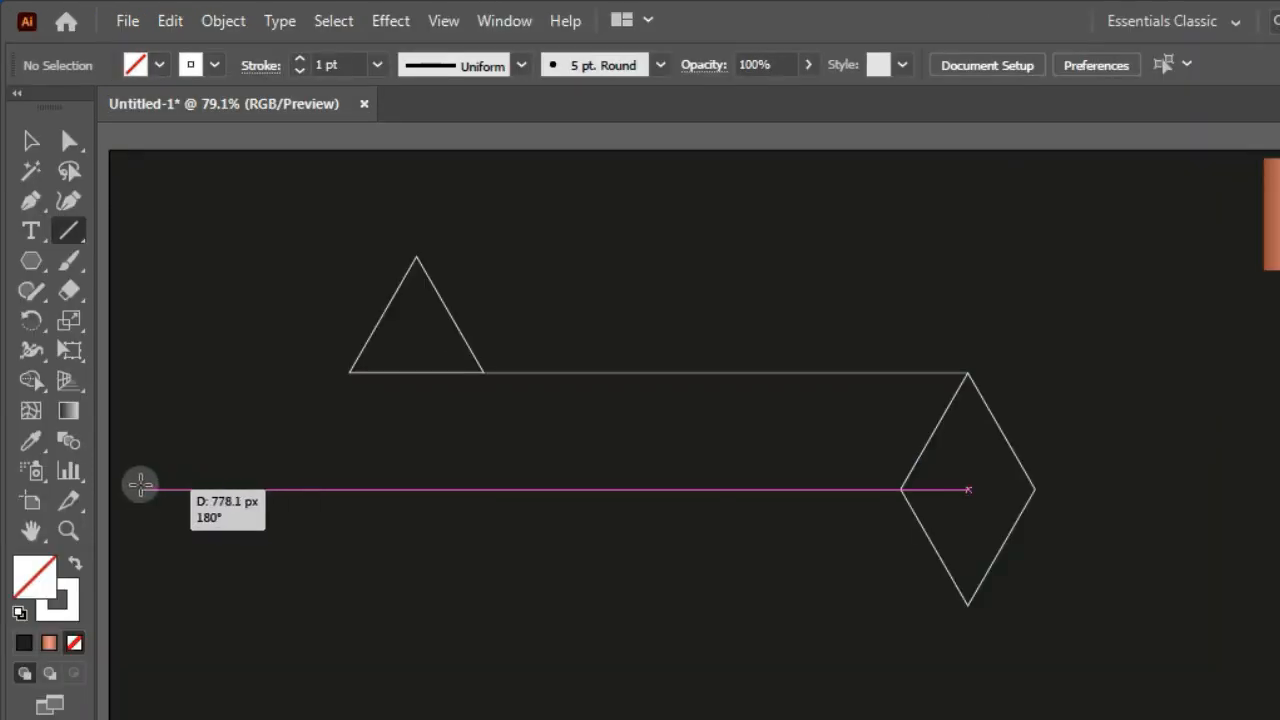
pyautogui.moveTo(140, 486); pyautogui.dragTo(140, 488)
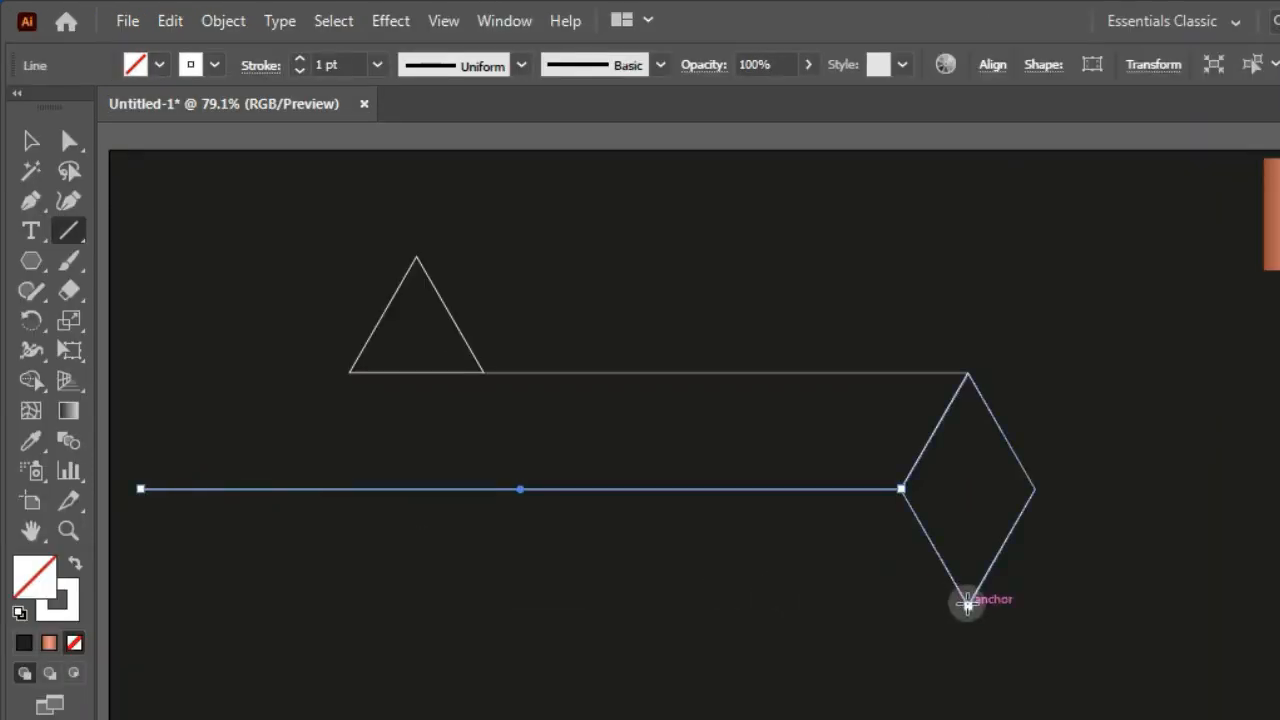
pyautogui.moveTo(968, 603); pyautogui.dragTo(479, 606)
pyautogui.hotkey('ctrl', '0')
# - Shift the whole drawing to the right and draw a slanted line from the triangle's lower-left corner across both lower lines
pyautogui.click(31, 141)
pyautogui.moveTo(310, 231); pyautogui.dragTo(776, 534)
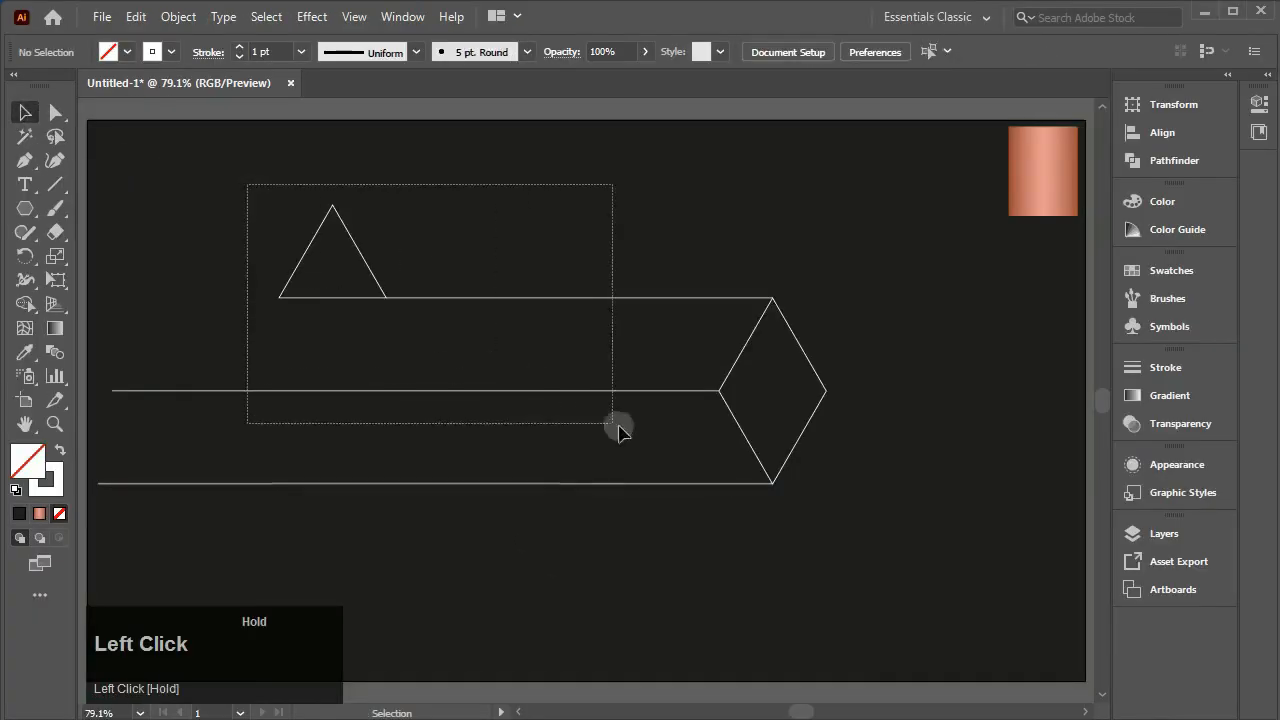
pyautogui.moveTo(618, 430); pyautogui.dragTo(620, 430)
pyautogui.moveTo(729, 414); pyautogui.dragTo(946, 402)
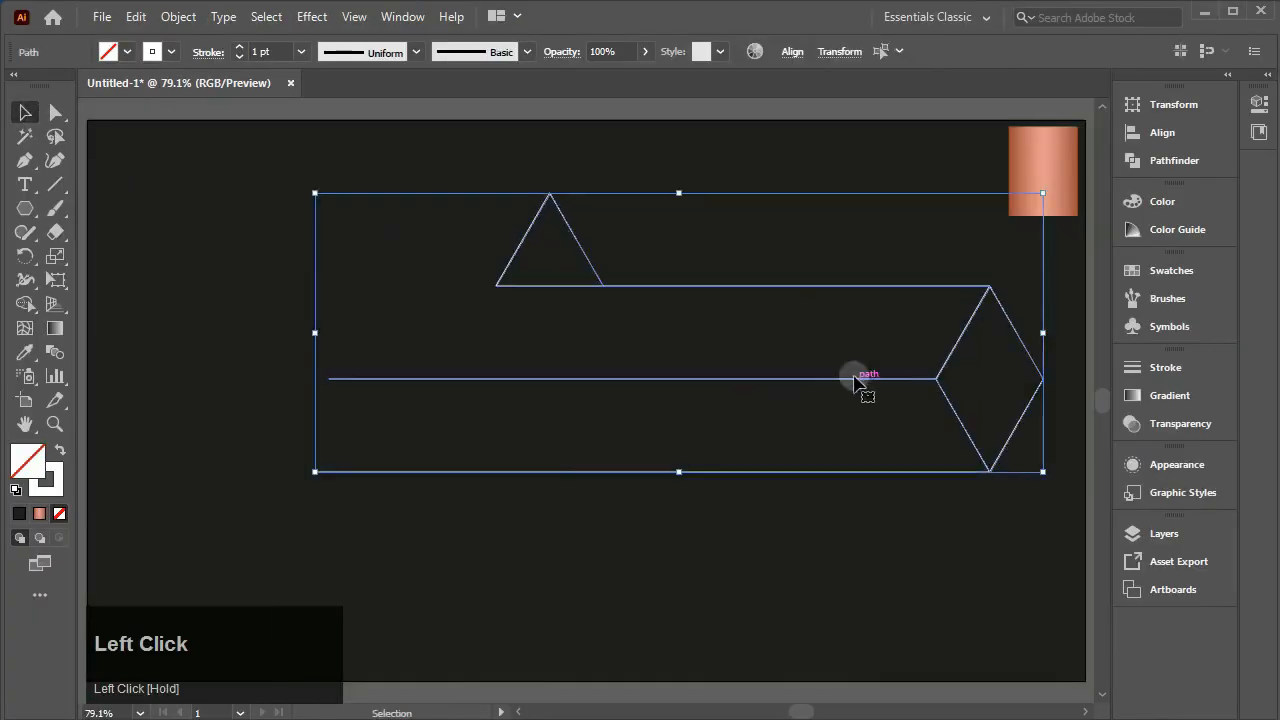
pyautogui.moveTo(855, 380); pyautogui.dragTo(855, 380)
pyautogui.click(82, 206)
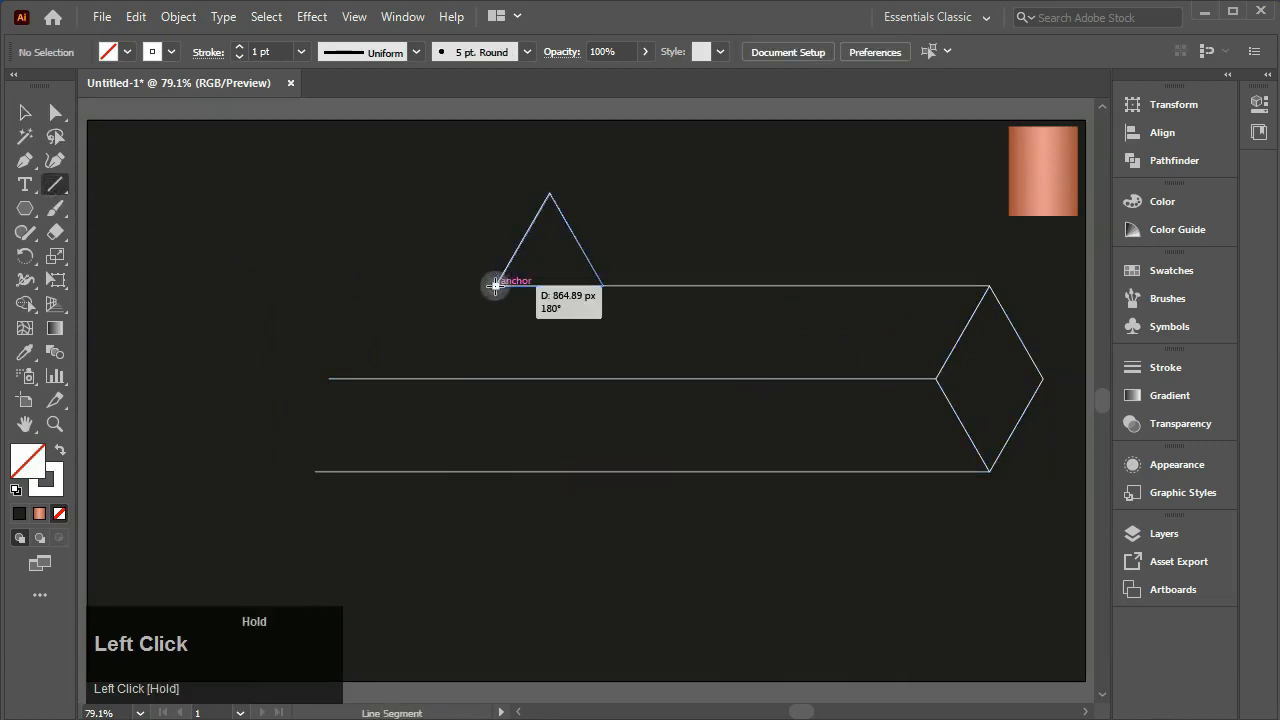
pyautogui.moveTo(494, 286); pyautogui.dragTo(337, 521)
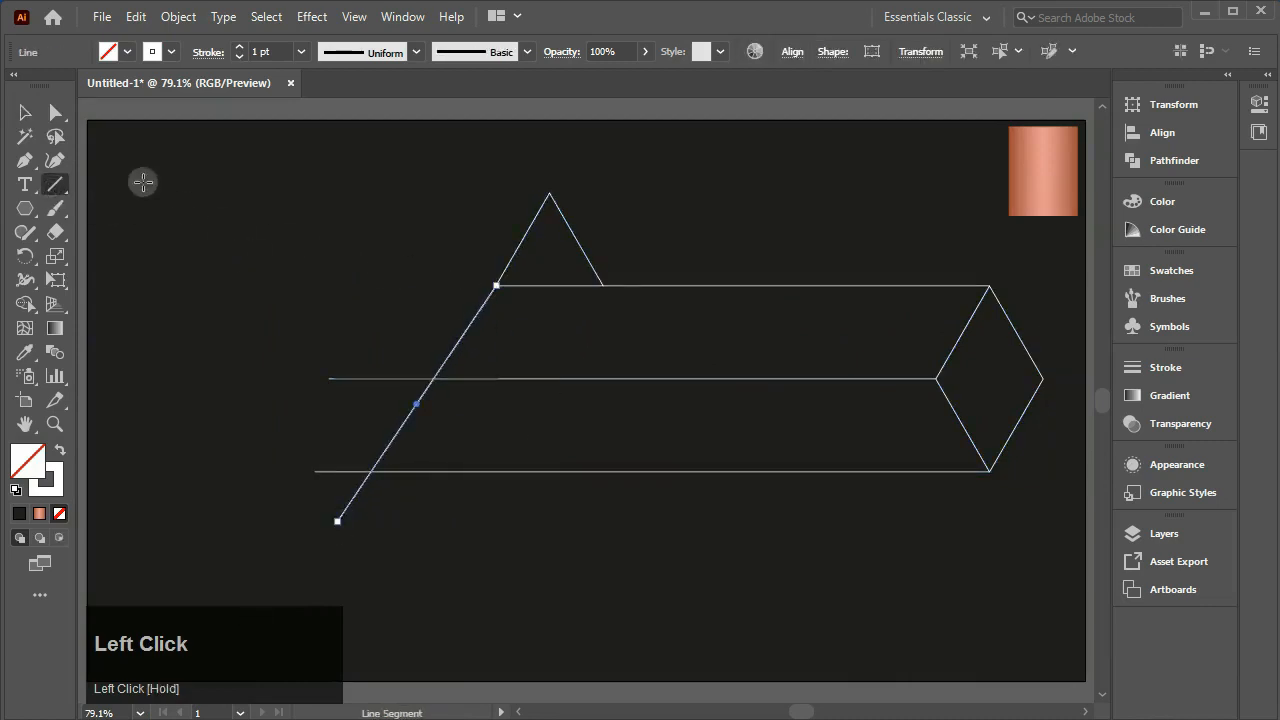
# - Use Shape Builder to fill the bar's front face white, its upper face mid grey and its diamond end dark grey
pyautogui.moveTo(740, 470); pyautogui.dragTo(983, 531)
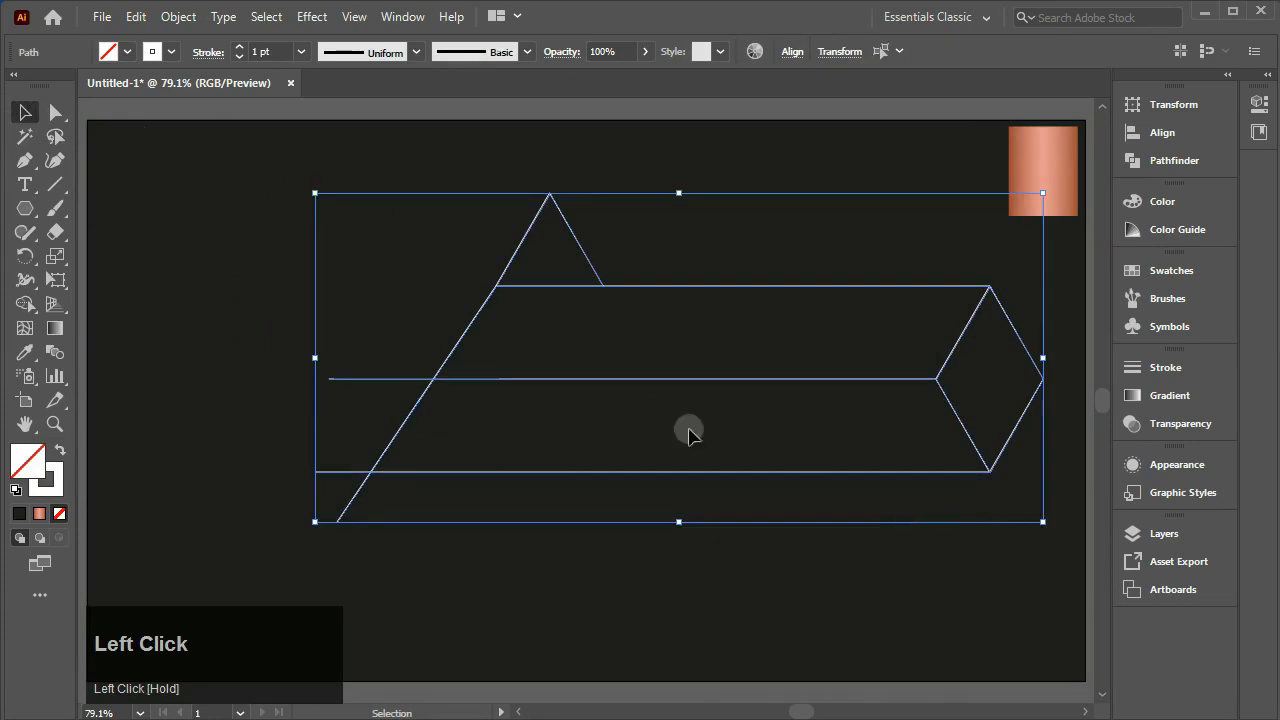
pyautogui.click(114, 298)
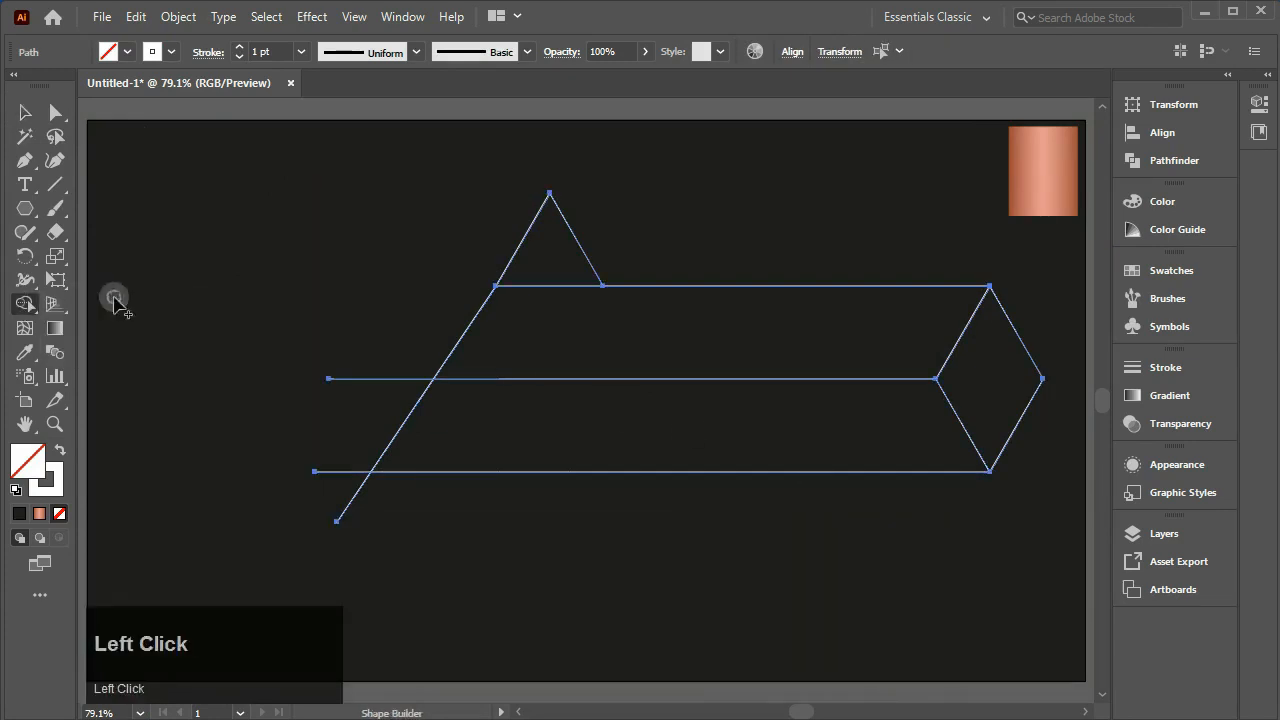
pyautogui.click(743, 420)
pyautogui.click(127, 52)
pyautogui.click(82, 145)
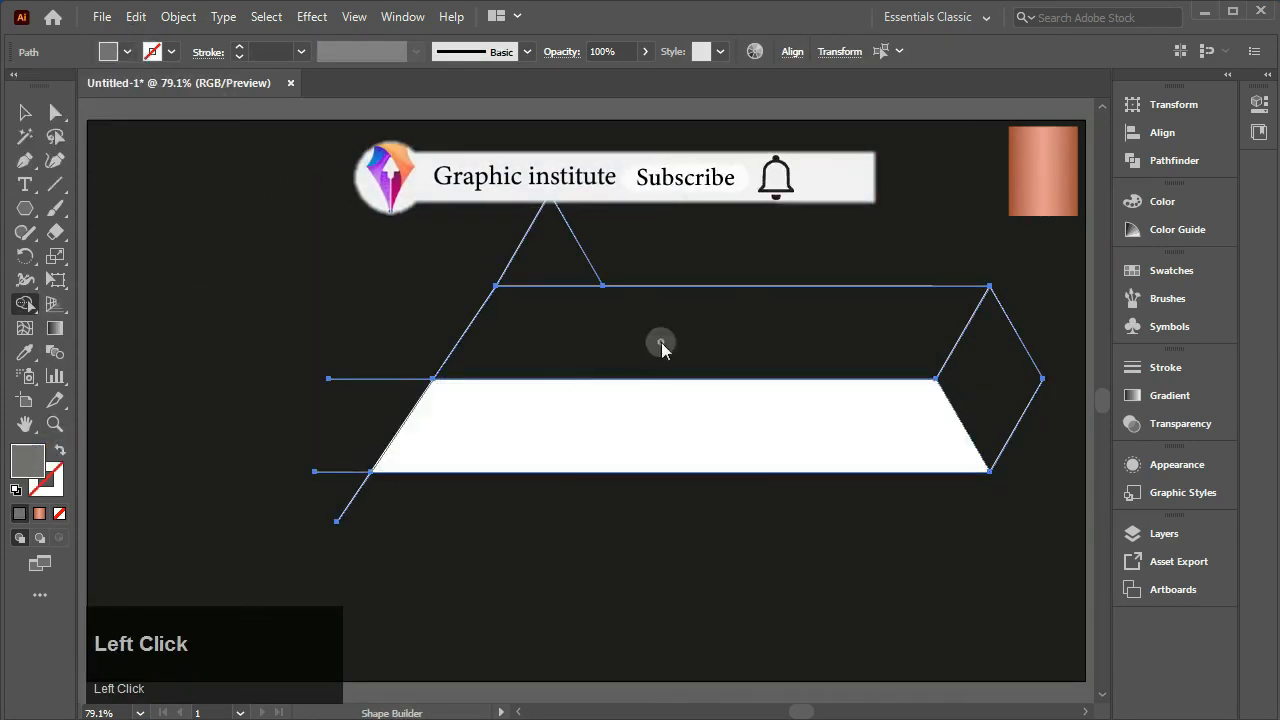
pyautogui.click(788, 338)
pyautogui.click(127, 52)
pyautogui.click(55, 143)
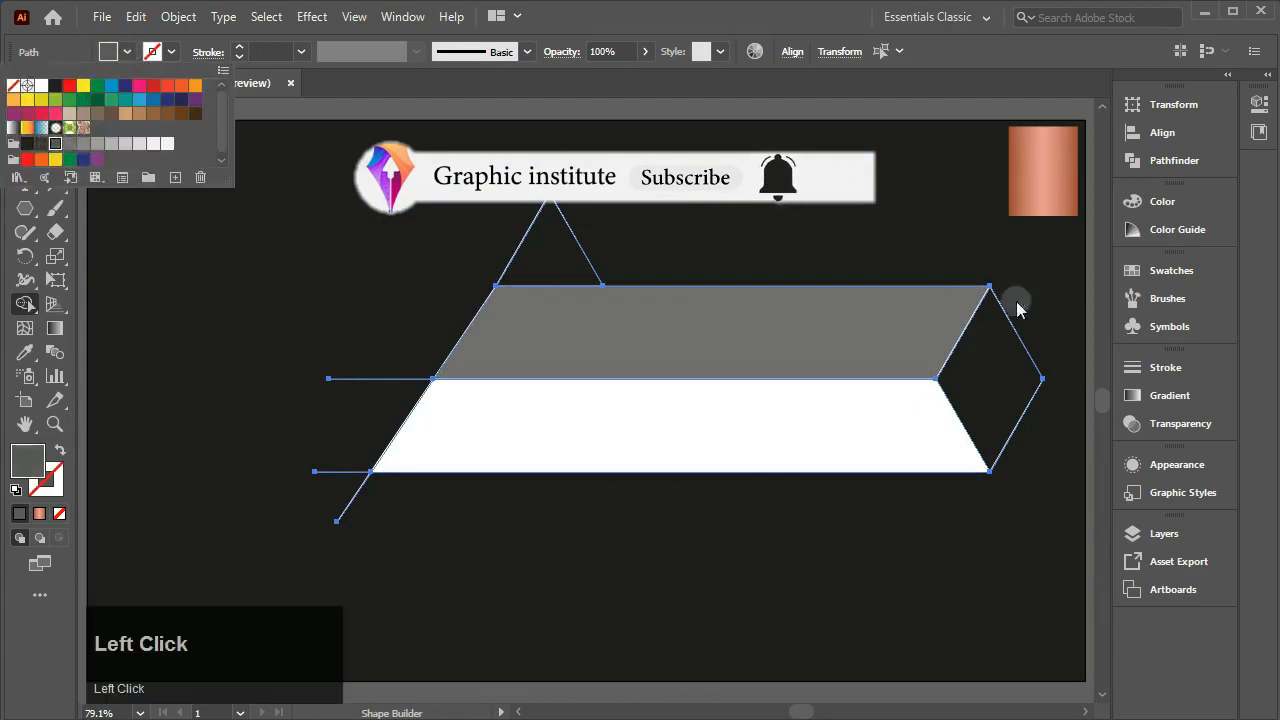
# - Cut the three filled faces and delete the remaining triangle and construction lines
pyautogui.click(27, 120)
pyautogui.click(706, 300)
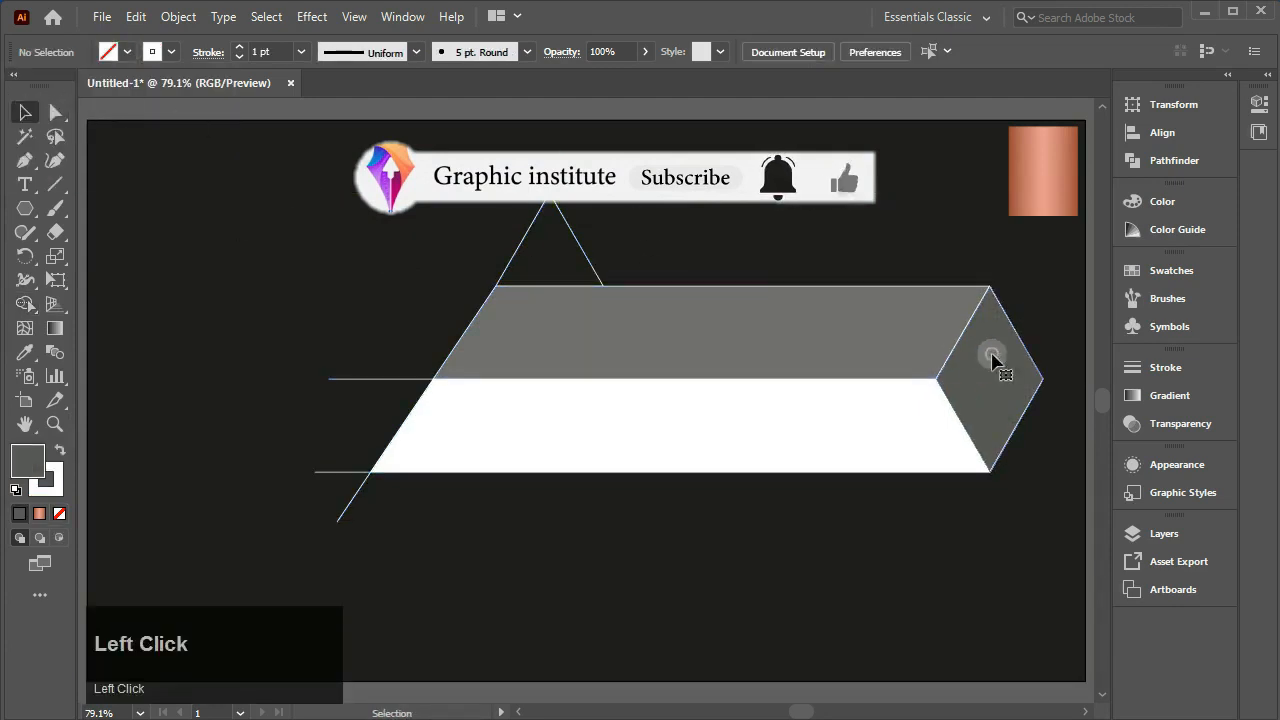
pyautogui.keyDown('shift'); pyautogui.click(994, 360); pyautogui.keyUp('shift')
pyautogui.click(135, 17)
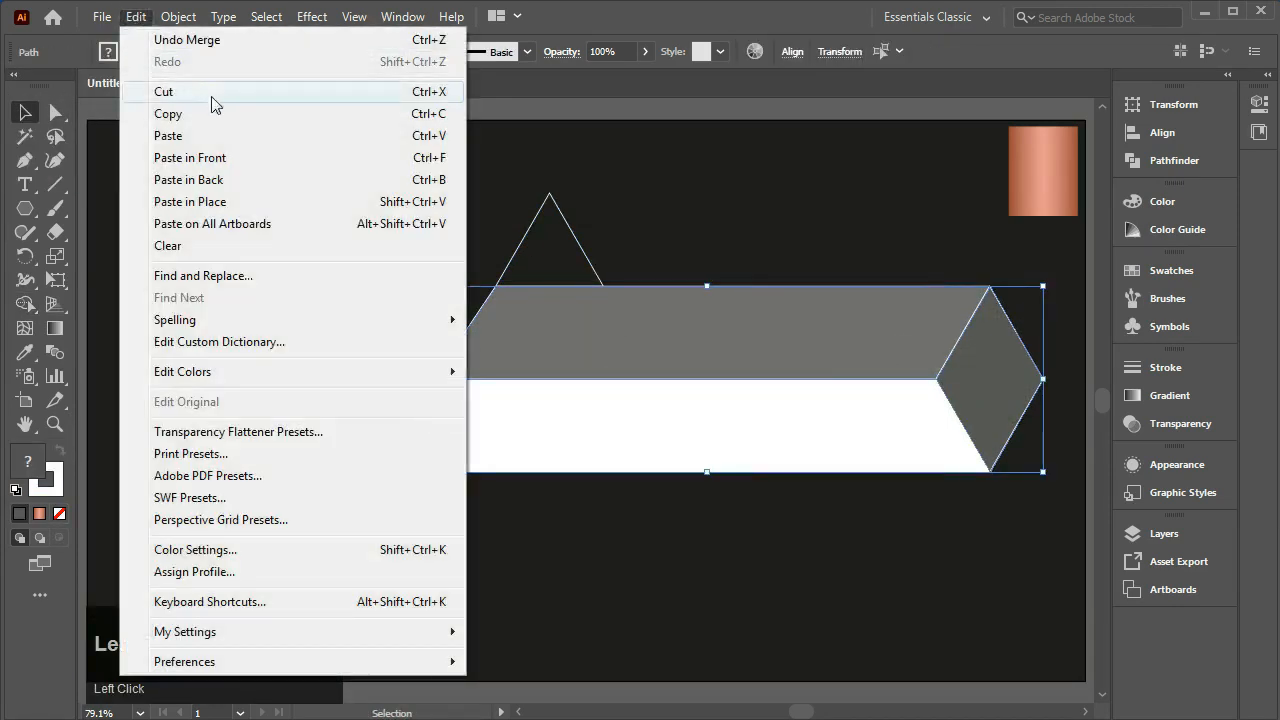
pyautogui.click(211, 92)
pyautogui.moveTo(166, 137); pyautogui.dragTo(731, 580)
pyautogui.press('Delete')
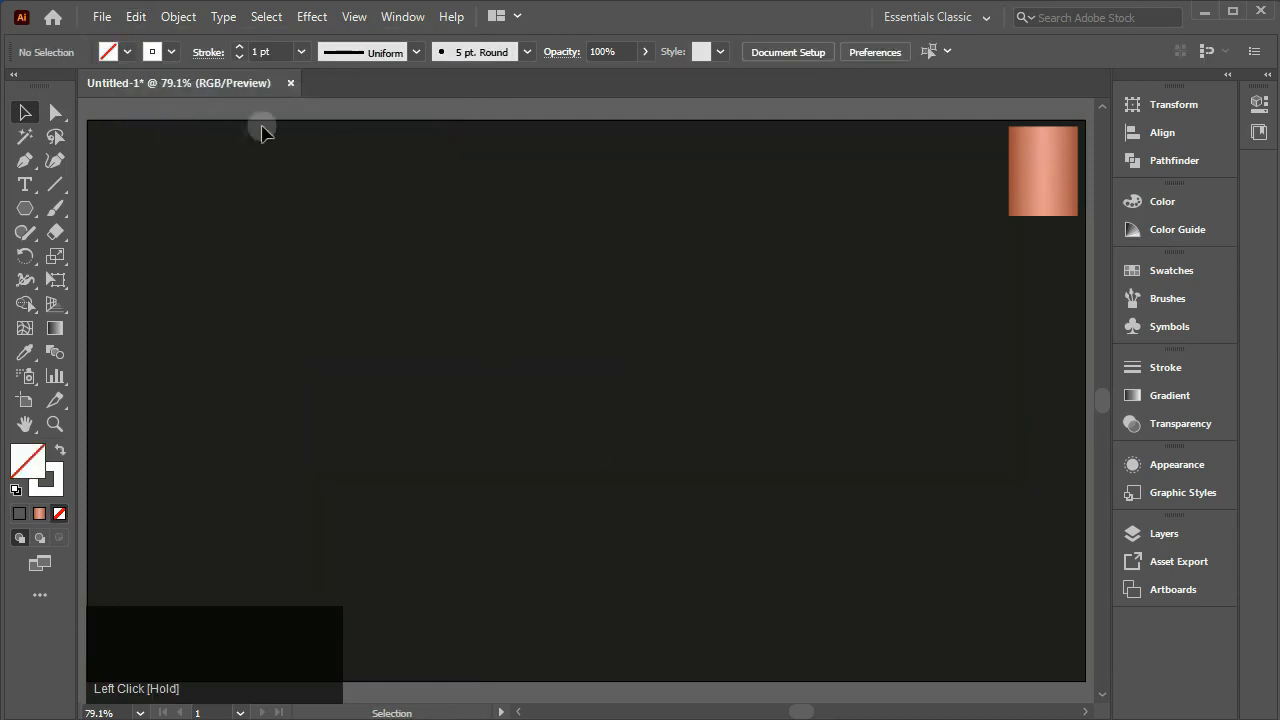
# - Paste the three faces in front, set their stroke to none and group them into one bar
pyautogui.click(136, 17)
pyautogui.click(190, 158)
pyautogui.click(127, 52)
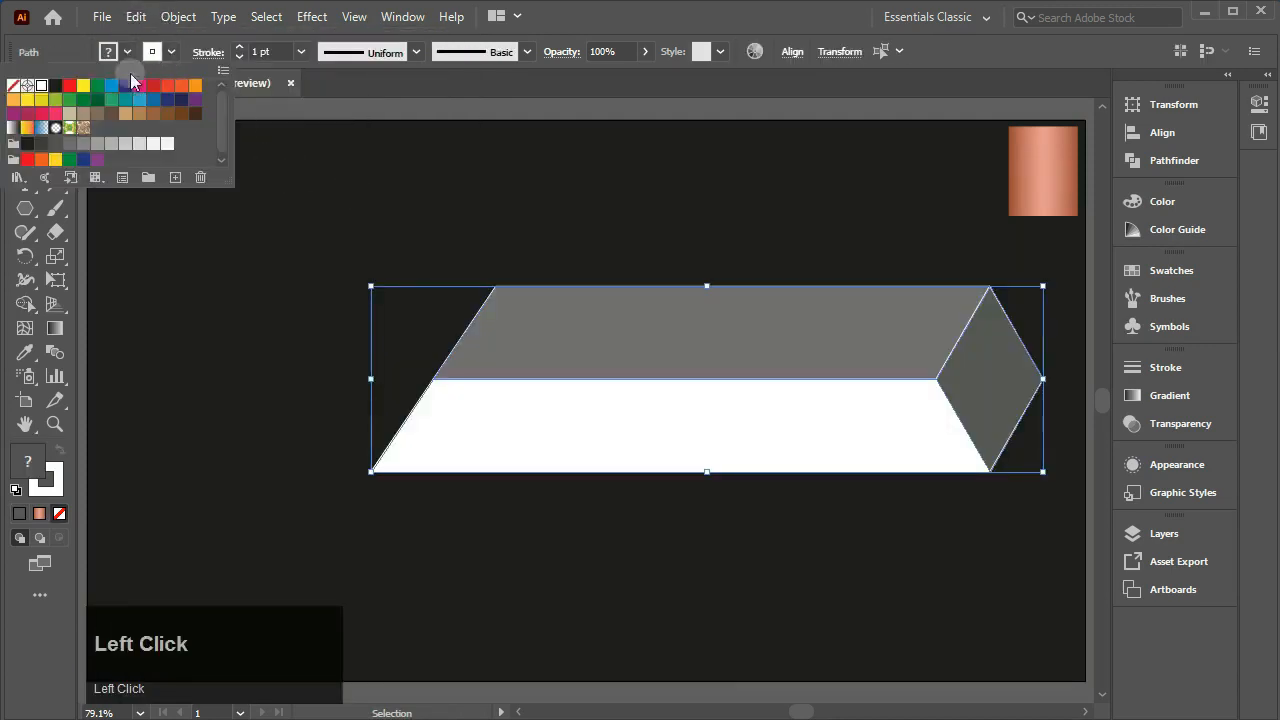
pyautogui.click(13, 87)
pyautogui.rightClick(712, 316)
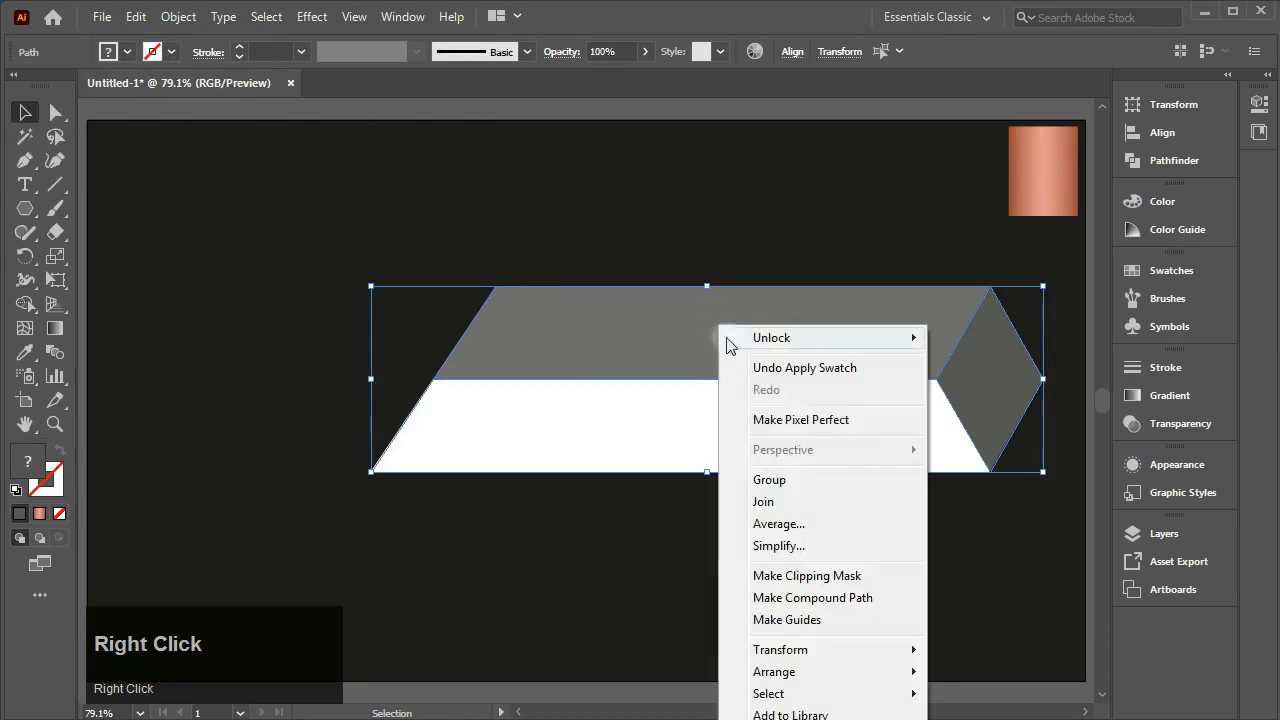
pyautogui.click(772, 481)
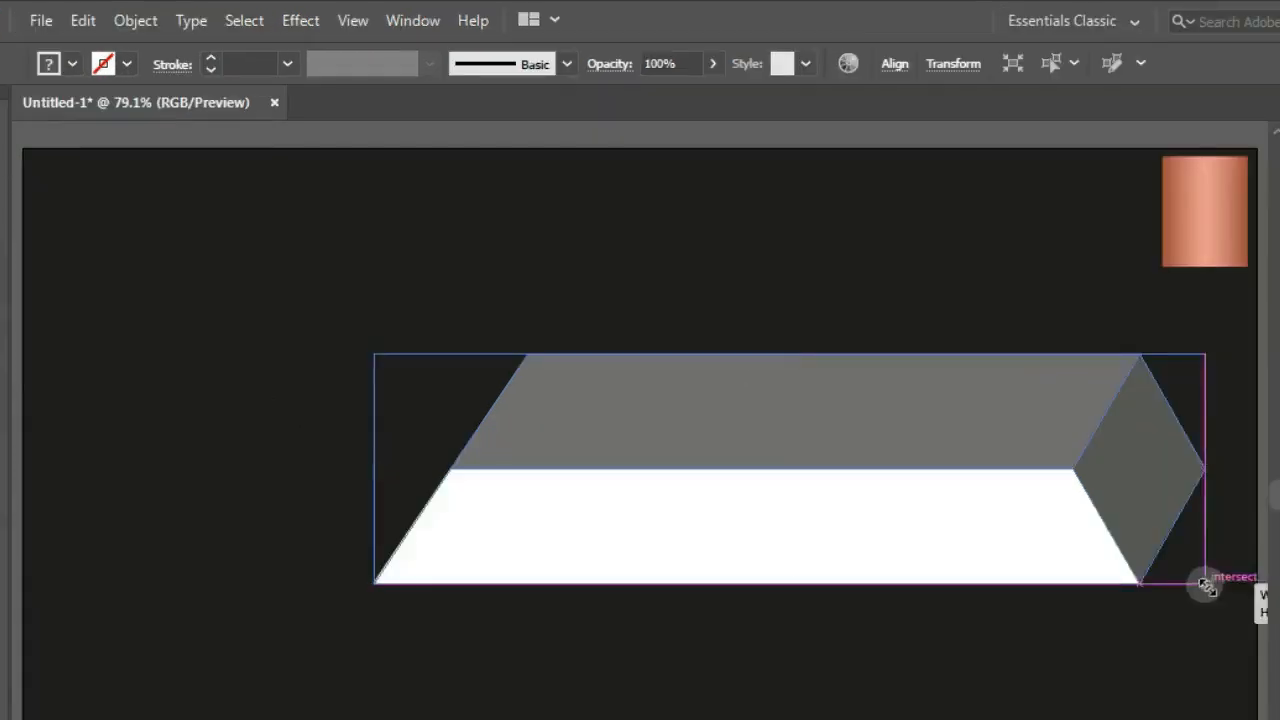
# - Scale the grouped bar to about half size, reposition it on the artboard and create a copy rotated 120°
pyautogui.moveTo(1207, 586); pyautogui.dragTo(1000, 528)
pyautogui.moveTo(883, 480); pyautogui.dragTo(857, 550)
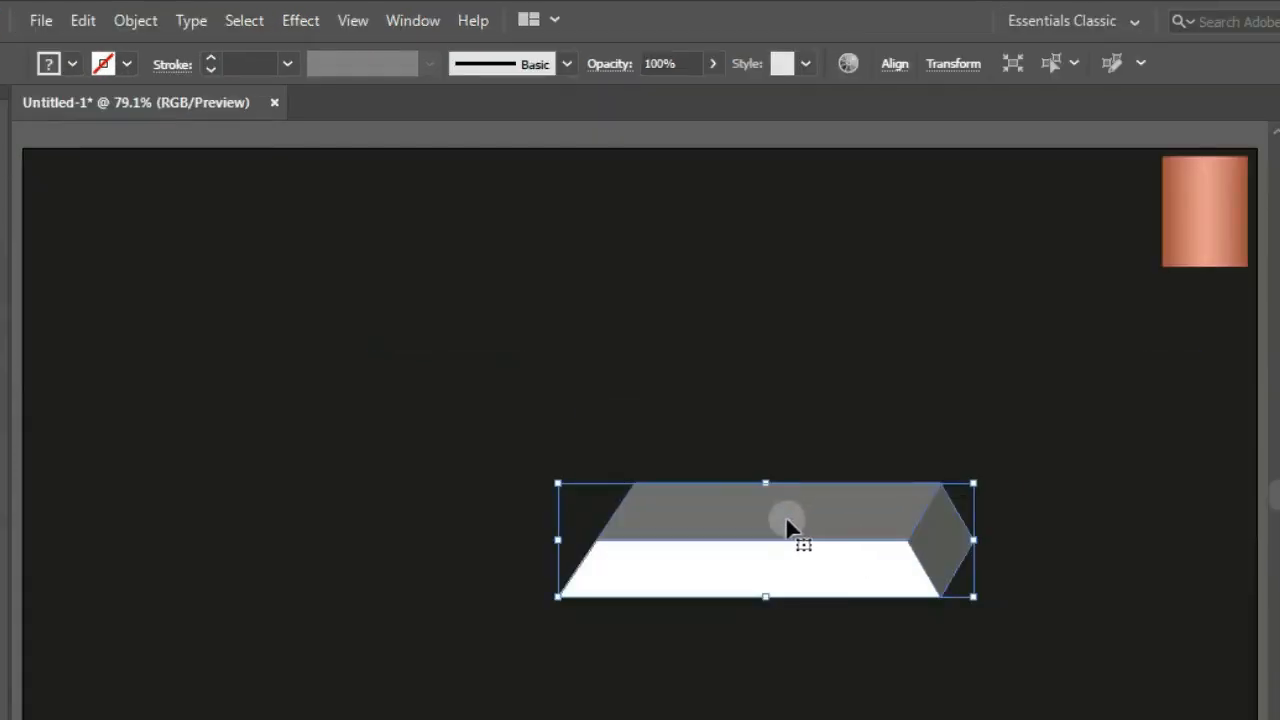
pyautogui.doubleClick(46, 320)
pyautogui.write('120')
pyautogui.click(663, 674)
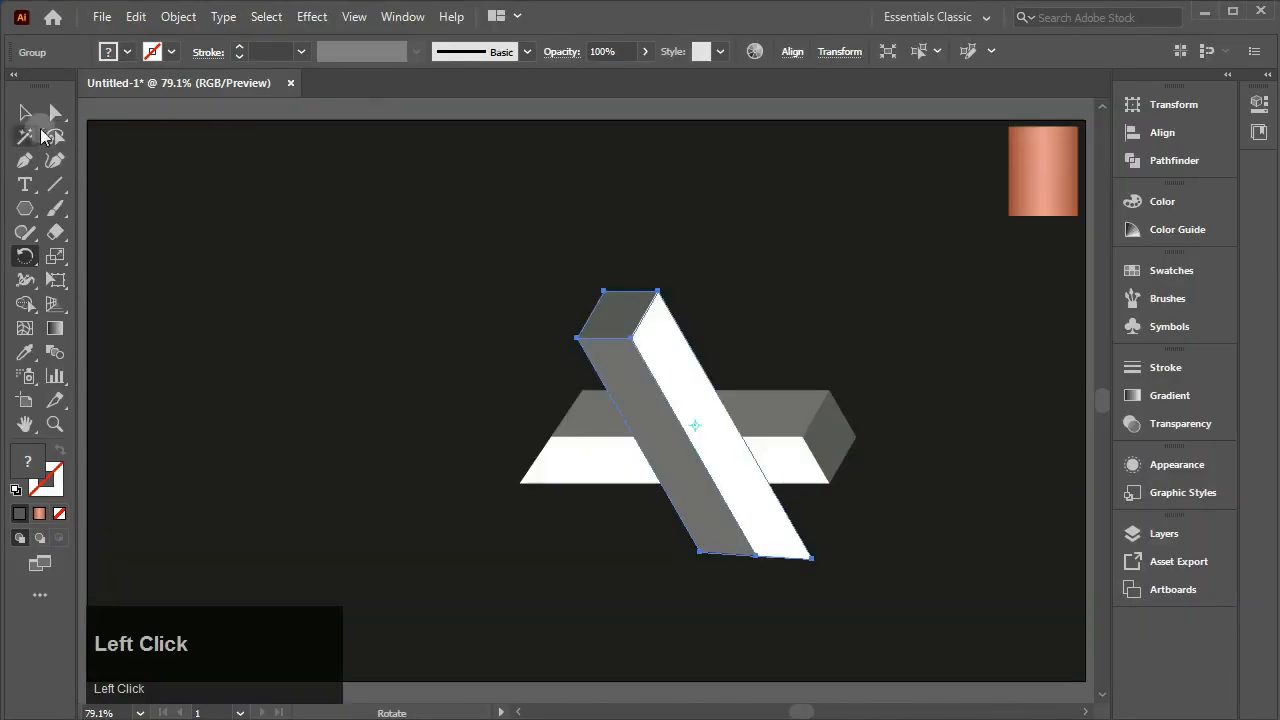
# - Move the rotated bar up so its lower end rests on the right end of the base bar
pyautogui.click(26, 113)
pyautogui.moveTo(729, 451); pyautogui.dragTo(747, 289)
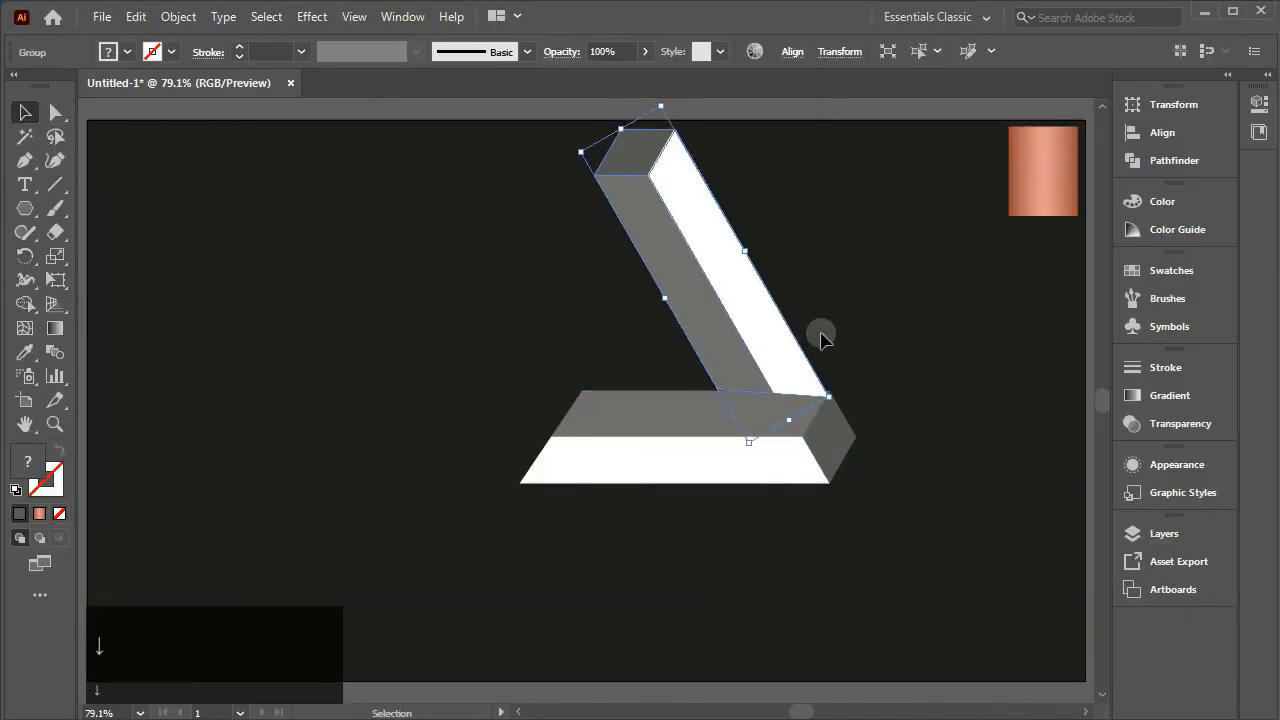
pyautogui.click(526, 314)
# - Tilt the upright bar slightly and align its lower edge flush with the base bar's top edge and right corner
pyautogui.scroll(5, 737, 391)
pyautogui.moveTo(813, 312); pyautogui.dragTo(729, 330)
pyautogui.moveTo(894, 442); pyautogui.dragTo(549, 430)
pyautogui.moveTo(669, 352); pyautogui.dragTo(763, 332)
pyautogui.moveTo(856, 390)
pyautogui.mouseDown()
pyautogui.moveTo(855, 352)
pyautogui.moveTo(809, 349)
pyautogui.moveTo(777, 369)
pyautogui.moveTo(855, 392)
pyautogui.mouseUp()
pyautogui.click(954, 318)
pyautogui.click(852, 389)
pyautogui.click(905, 345)
pyautogui.click(140, 713)
pyautogui.click(182, 702)
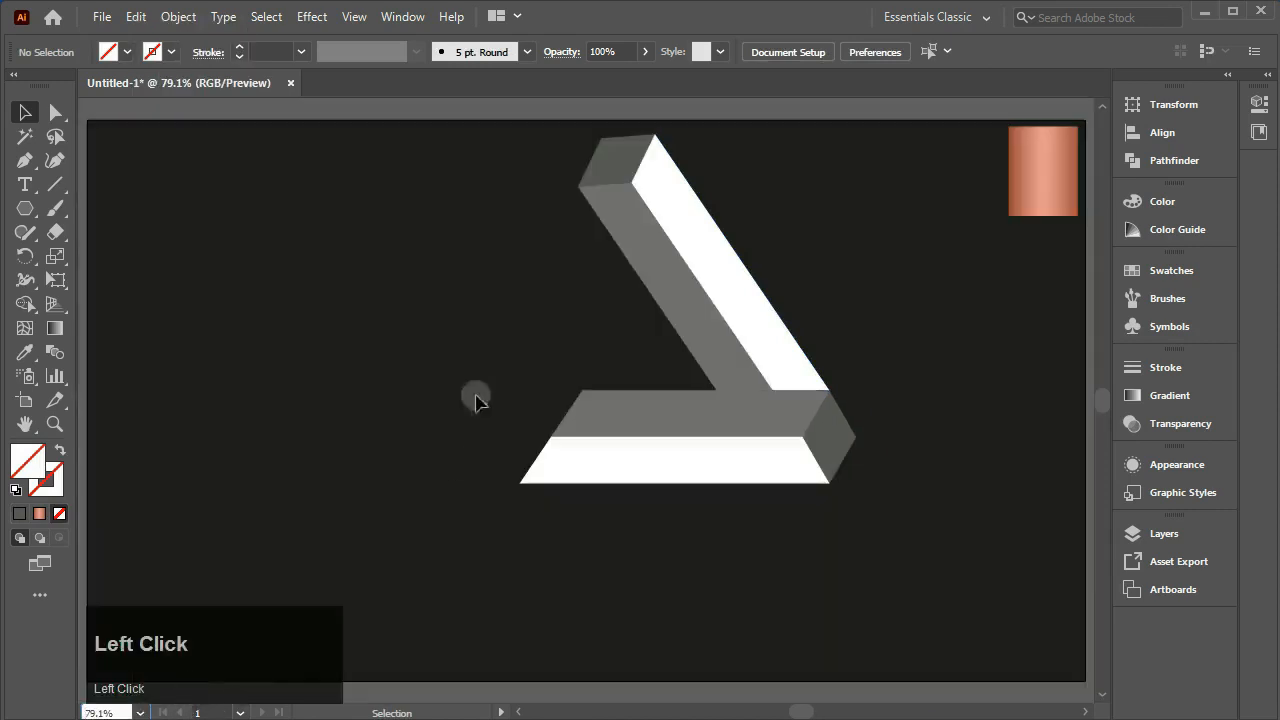
# - Add a copy of the upright bar rotated by the same angle and move it to the triangle's left side
pyautogui.click(678, 275)
pyautogui.doubleClick(25, 256)
pyautogui.click(526, 541)
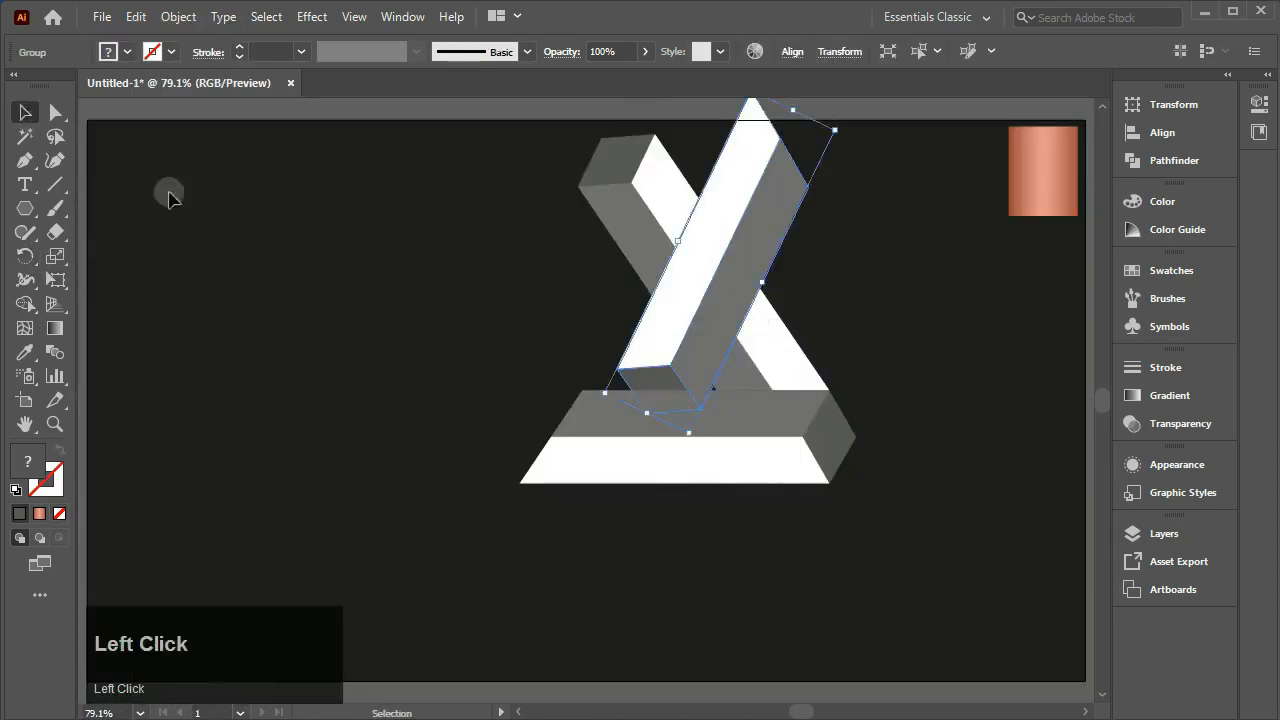
pyautogui.moveTo(553, 343); pyautogui.dragTo(523, 317)
pyautogui.moveTo(526, 312); pyautogui.dragTo(546, 321)
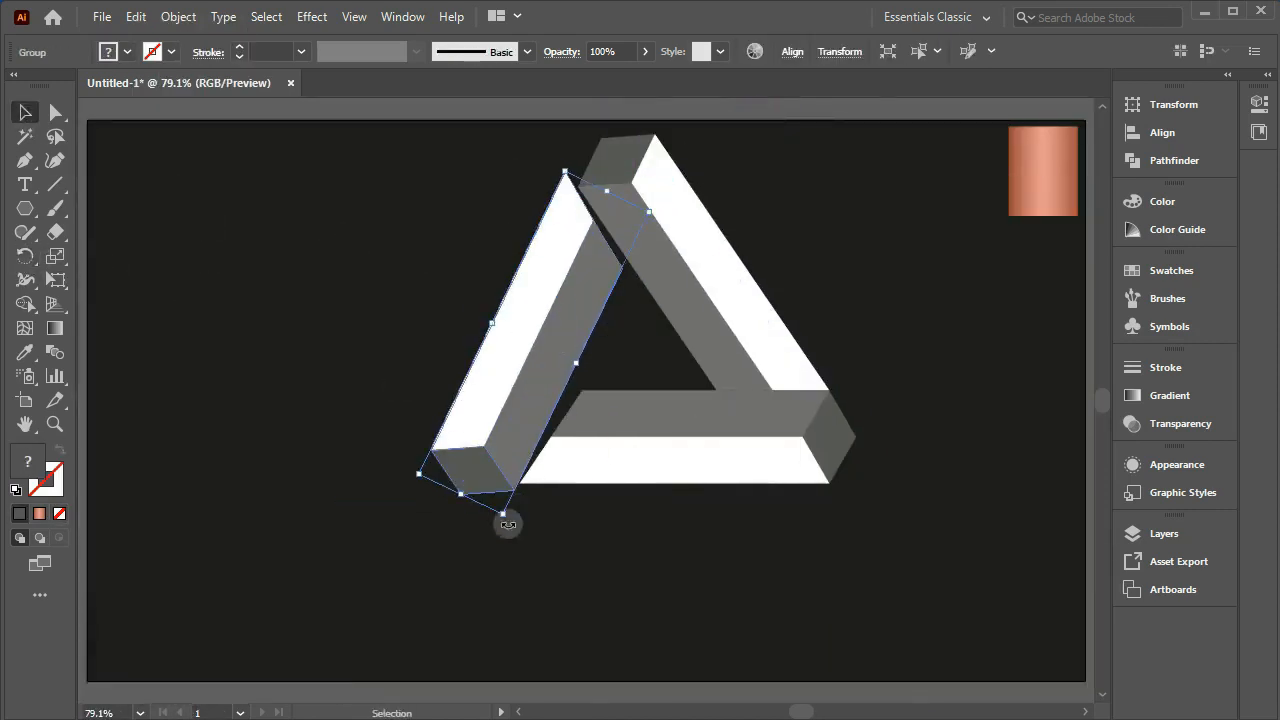
# - Tilt the left bar and fit it between the right bar's upper corner and the base bar's left end
pyautogui.moveTo(508, 522); pyautogui.dragTo(520, 523)
pyautogui.scroll(4, 605, 268)
pyautogui.scroll(3, 605, 268)
pyautogui.moveTo(476, 383); pyautogui.dragTo(565, 447)
pyautogui.moveTo(479, 199); pyautogui.dragTo(477, 203)
pyautogui.click(370, 340)
pyautogui.moveTo(520, 345); pyautogui.dragTo(525, 343)
pyautogui.click(370, 410)
pyautogui.click(492, 410)
pyautogui.hotkey('ctrl', 'shift', 'a')
pyautogui.hotkey('ctrl', '0')
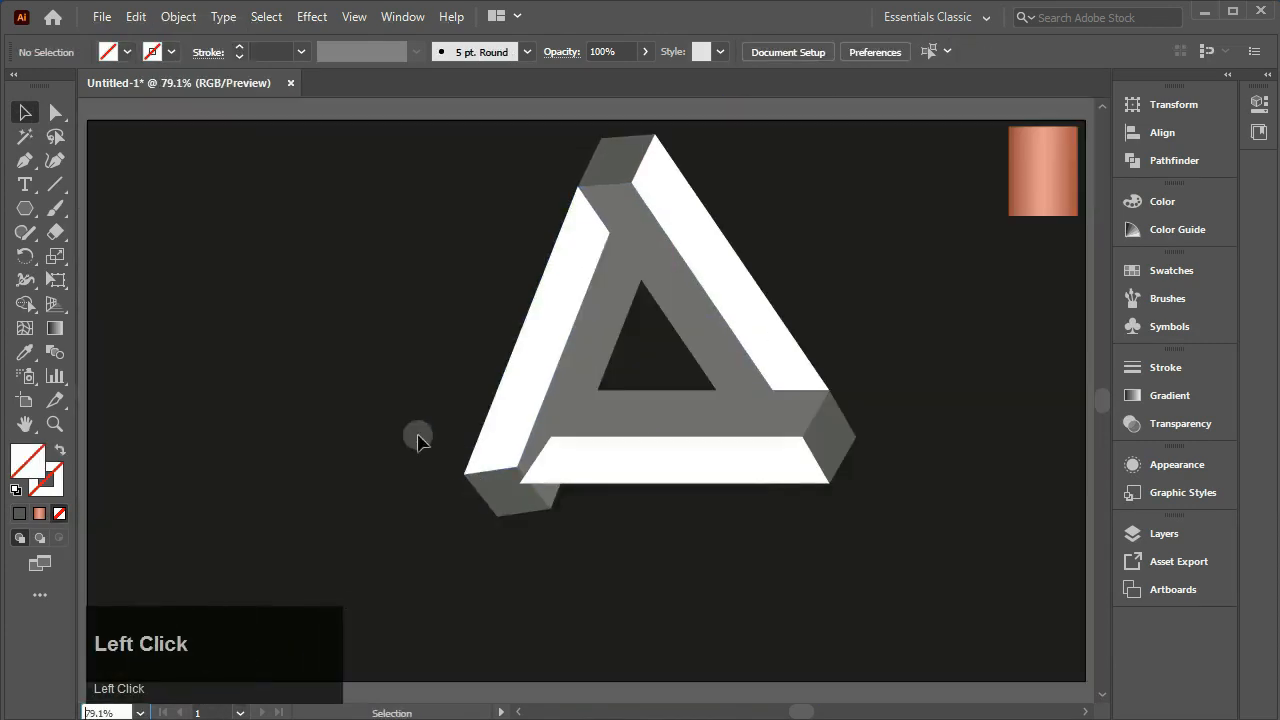
# - Bring the left bar in front of the base bar at their lower-left overlap
pyautogui.press('z')
pyautogui.moveTo(397, 354); pyautogui.dragTo(705, 521)
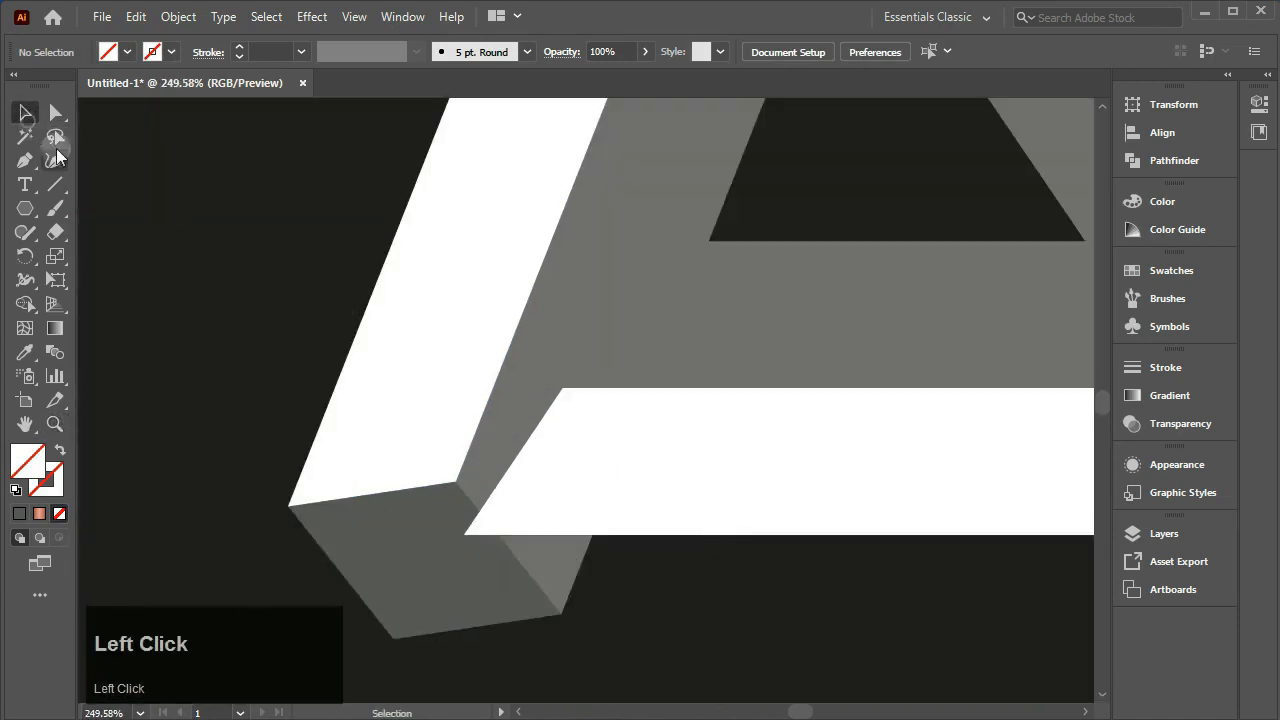
pyautogui.rightClick(438, 403)
pyautogui.moveTo(500, 683)
pyautogui.click(700, 703)
pyautogui.click(743, 640)
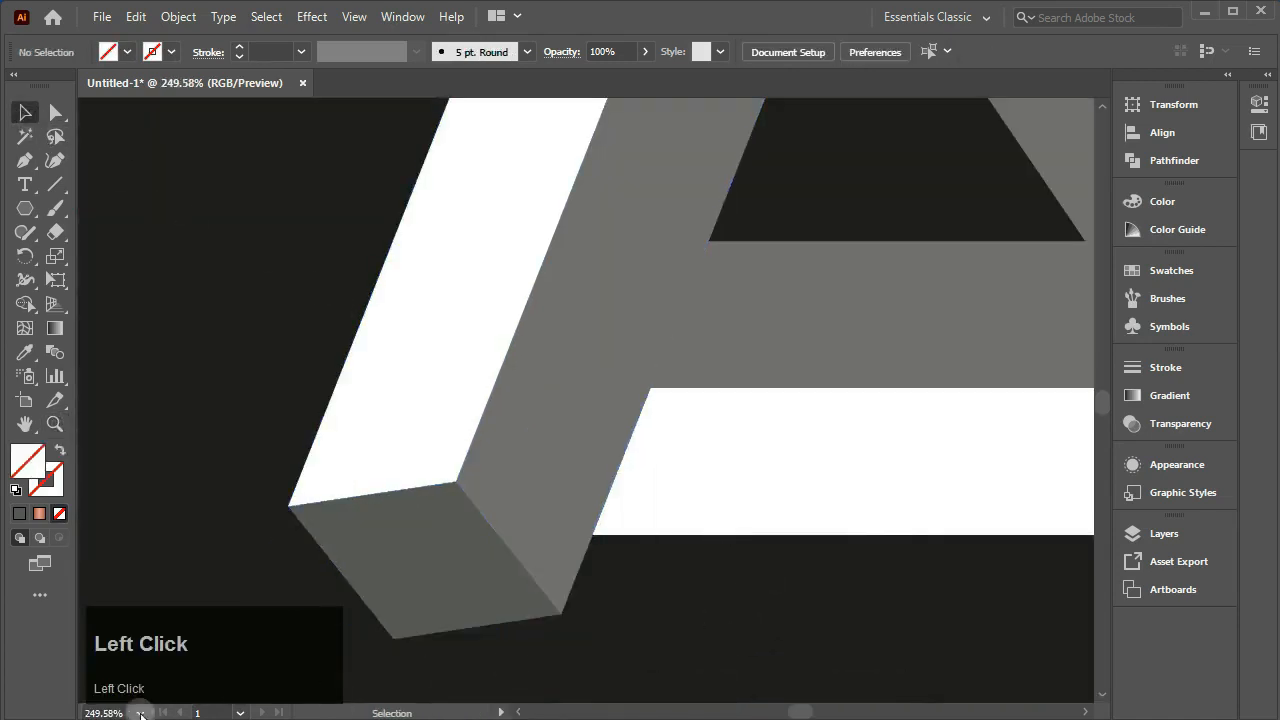
# - Rotate the left bar slightly clockwise to refine its angle against the other two bars
pyautogui.click(141, 713)
pyautogui.click(138, 694)
pyautogui.click(543, 480)
pyautogui.moveTo(555, 531); pyautogui.dragTo(538, 533)
# - Ungroup the bars and bring the right bar's inner grey face in front of the left bar
pyautogui.hotkey('ctrl', 'shift', 'g')
pyautogui.click(640, 350)
pyautogui.rightClick(662, 254)
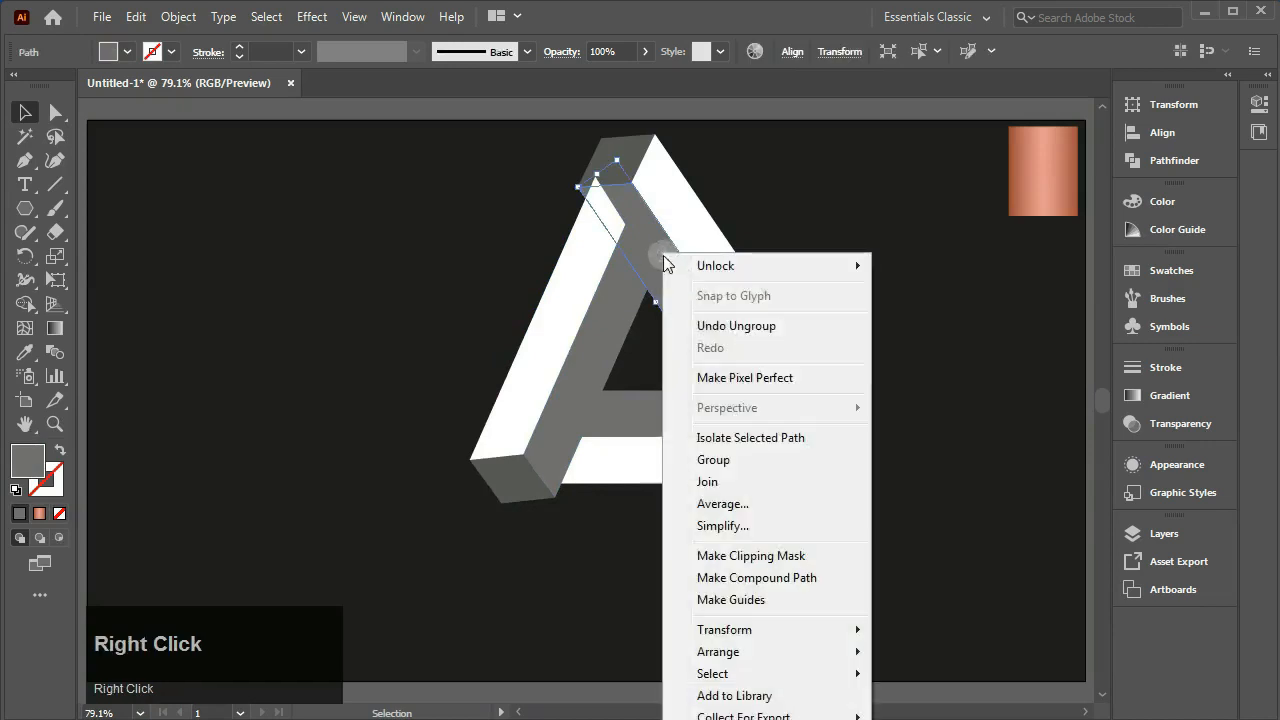
pyautogui.moveTo(857, 651)
pyautogui.click(957, 649)
pyautogui.click(445, 398)
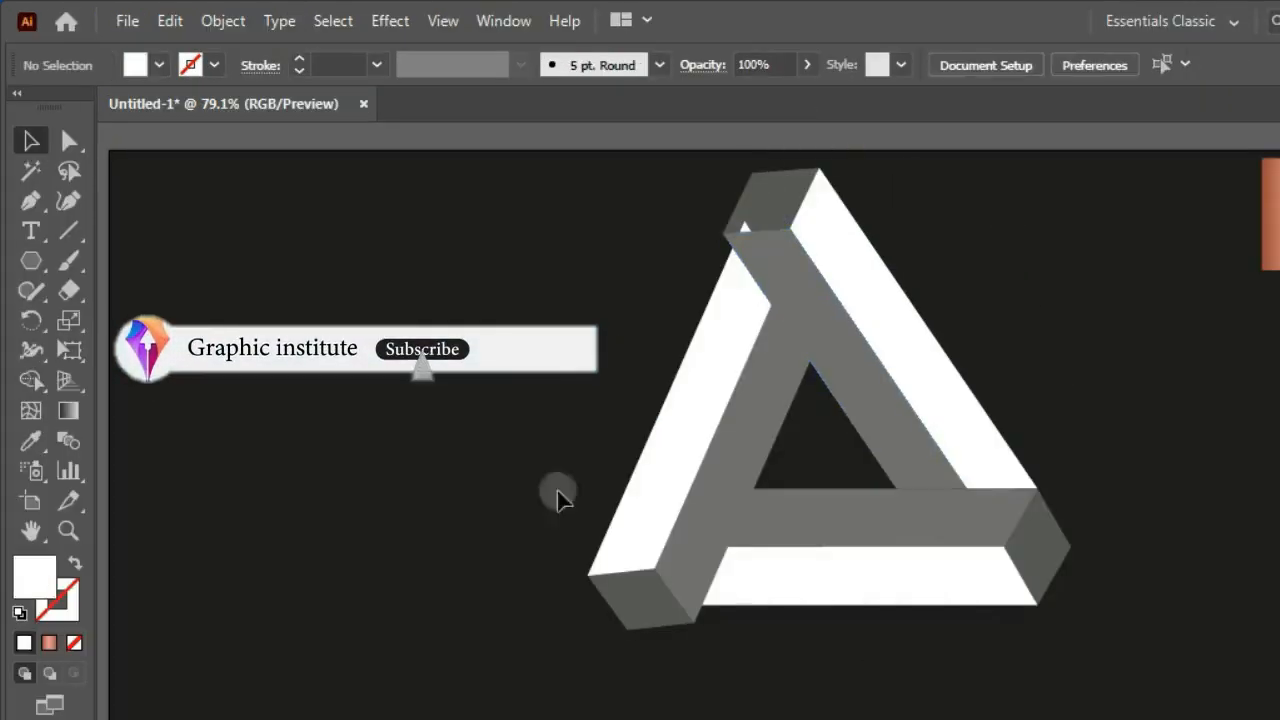
# - Rotate the left bar a little further clockwise to even out the triangle's sides
pyautogui.click(460, 493)
pyautogui.moveTo(575, 612); pyautogui.dragTo(540, 598)
pyautogui.click(497, 494)
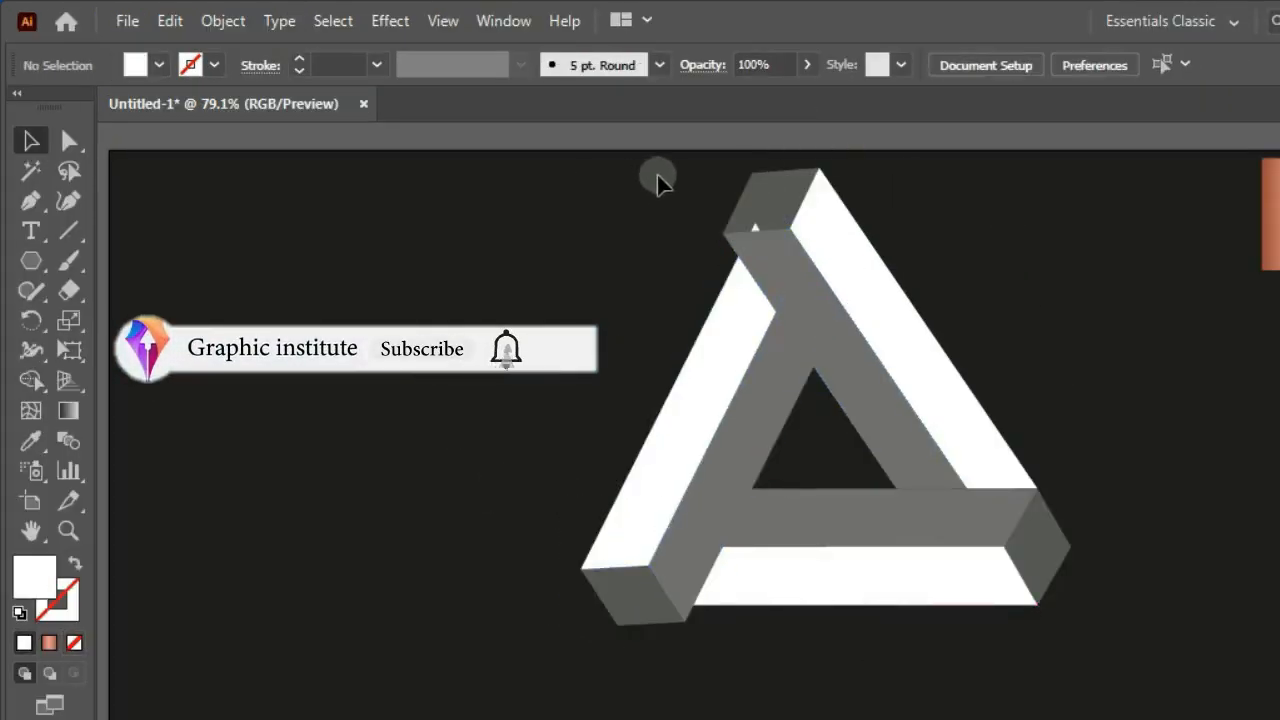
# - Merge the stray white tip into the top end face with Shape Builder and recolour that face dark grey
pyautogui.click(790, 278)
pyautogui.click(44, 380)
pyautogui.click(755, 226)
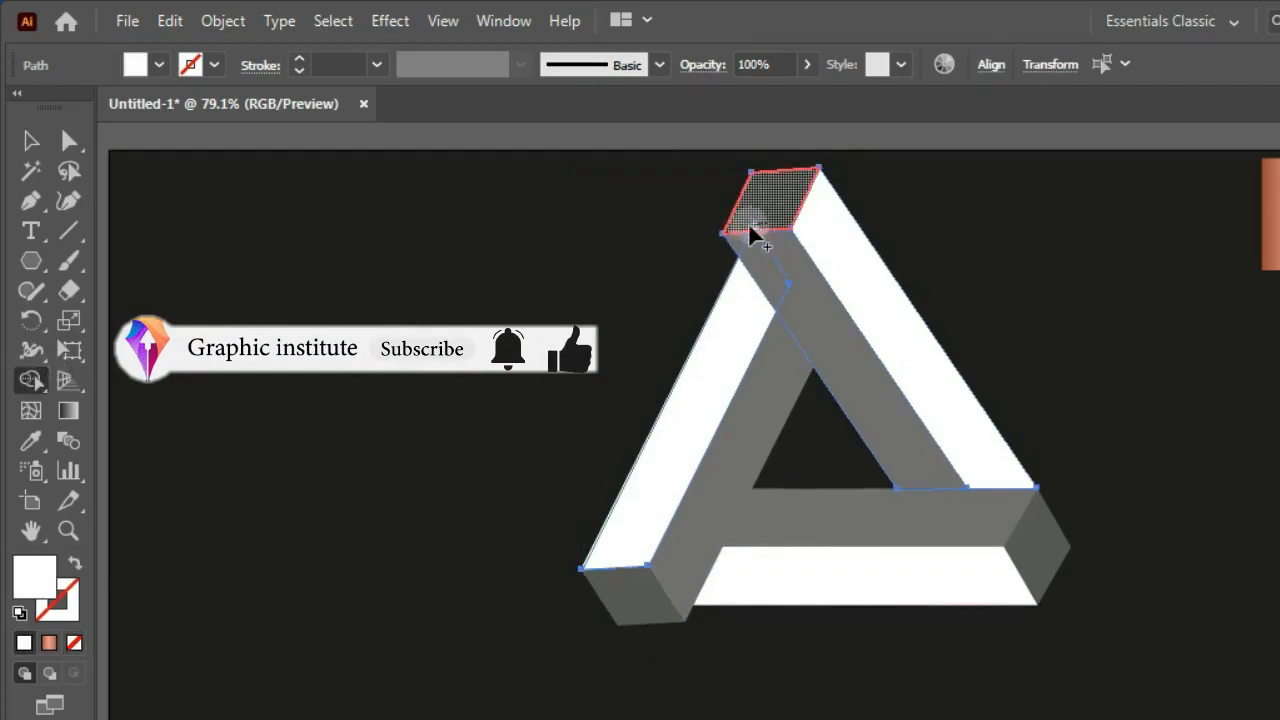
pyautogui.click(31, 141)
pyautogui.click(277, 575)
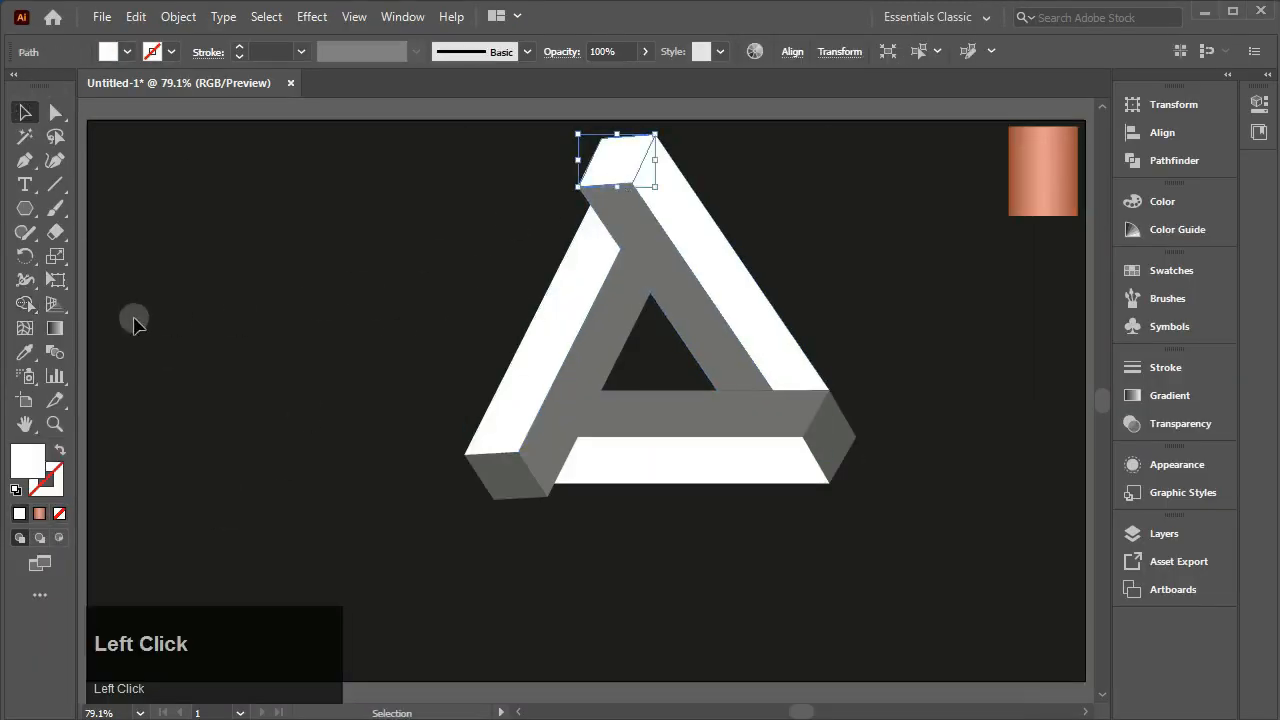
pyautogui.click(481, 428)
pyautogui.click(213, 228)
# - Enlarge the whole triangle and centre it on the artboard
pyautogui.moveTo(426, 137); pyautogui.dragTo(826, 442)
pyautogui.moveTo(774, 337); pyautogui.dragTo(703, 403)
pyautogui.moveTo(785, 566); pyautogui.dragTo(898, 610)
# - Trim the hidden overlaps between the bars with Pathfinder and ungroup the resulting faces
pyautogui.click(1137, 161)
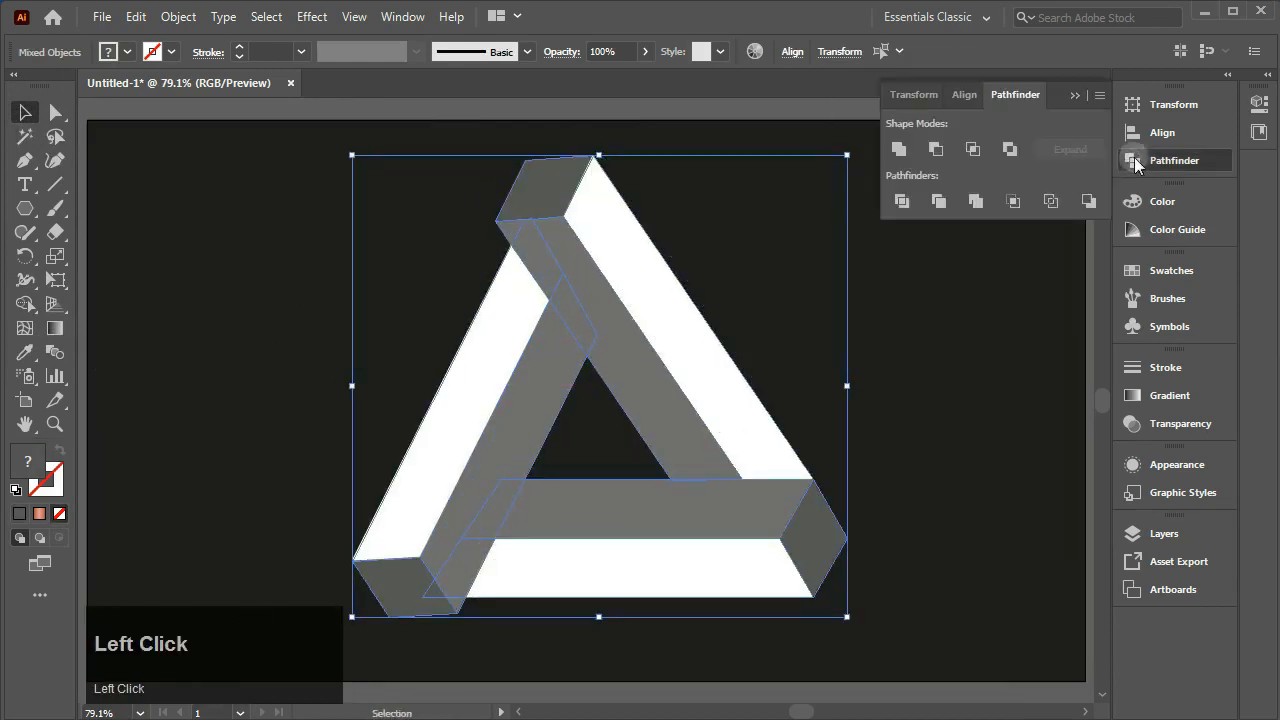
pyautogui.click(939, 201)
pyautogui.click(898, 230)
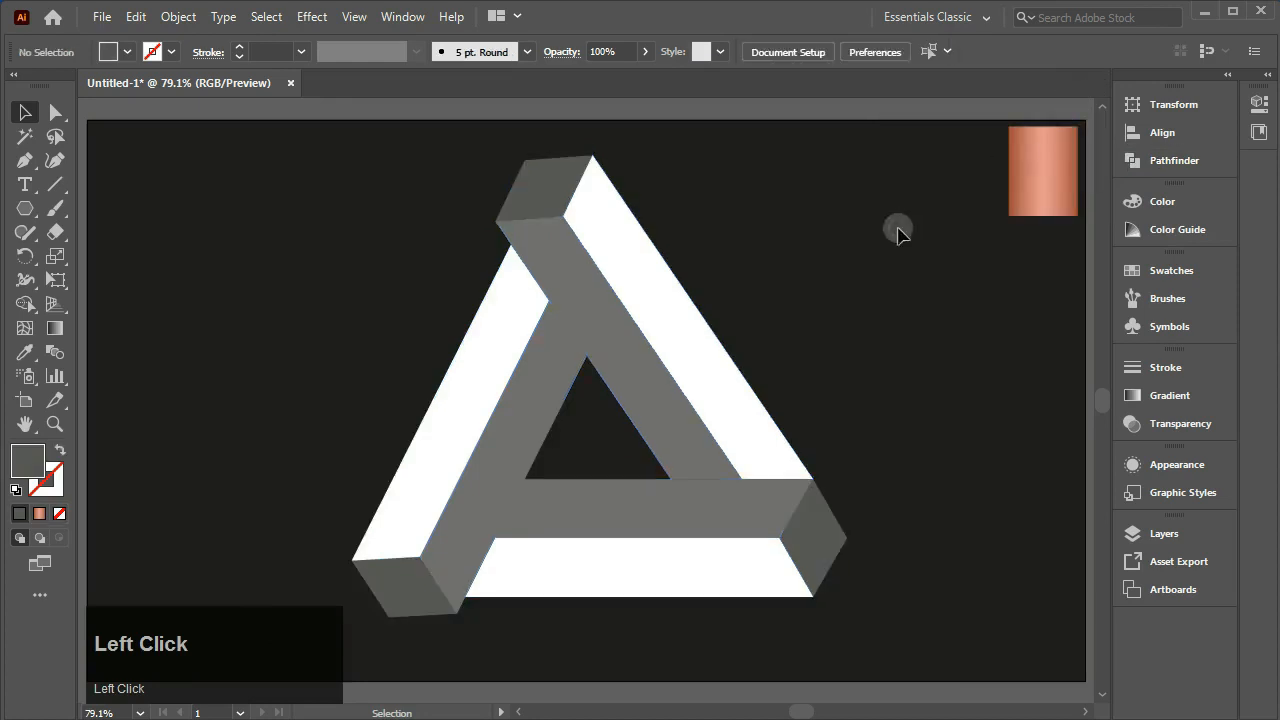
pyautogui.rightClick(676, 332)
pyautogui.click(720, 517)
pyautogui.click(803, 289)
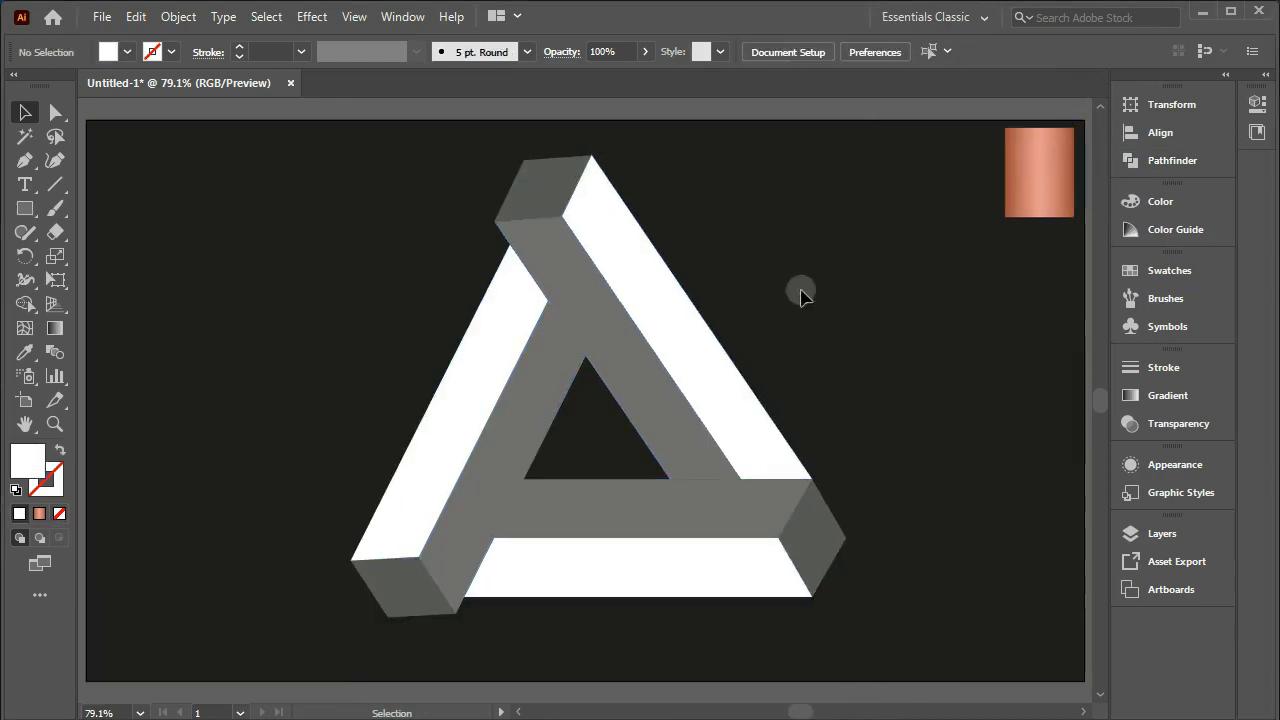
# - Fill the right bar's outer white face with the sample's copper gradient and run it across the bar's width
pyautogui.click(685, 322)
pyautogui.click(1042, 178)
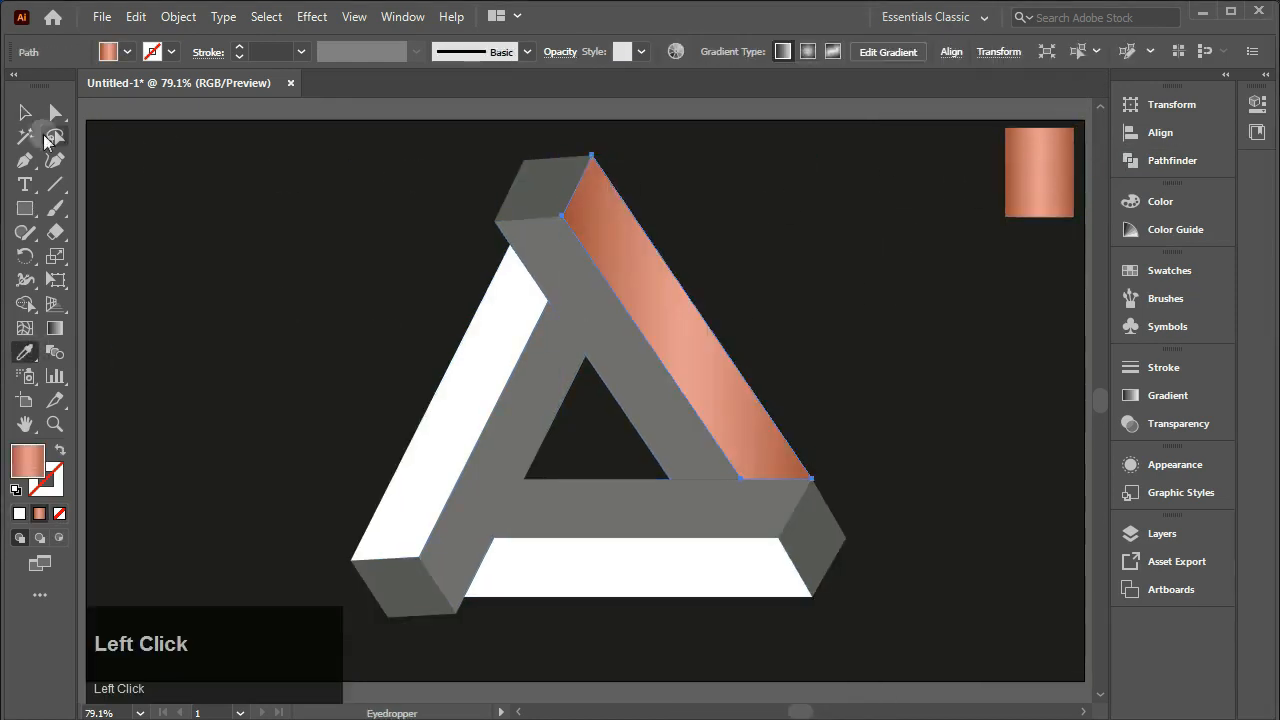
pyautogui.click(25, 113)
pyautogui.click(56, 328)
pyautogui.scroll(5, 656, 322)
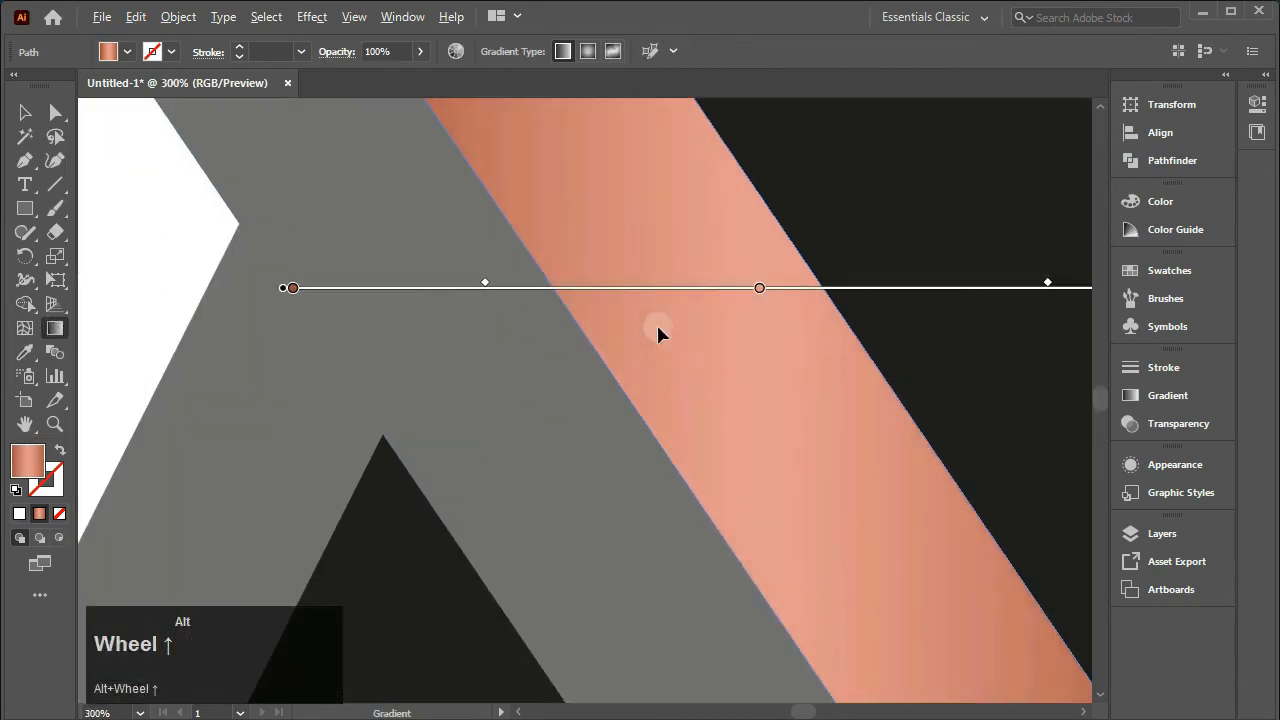
pyautogui.moveTo(787, 232); pyautogui.dragTo(610, 377)
pyautogui.moveTo(700, 304); pyautogui.dragTo(738, 354)
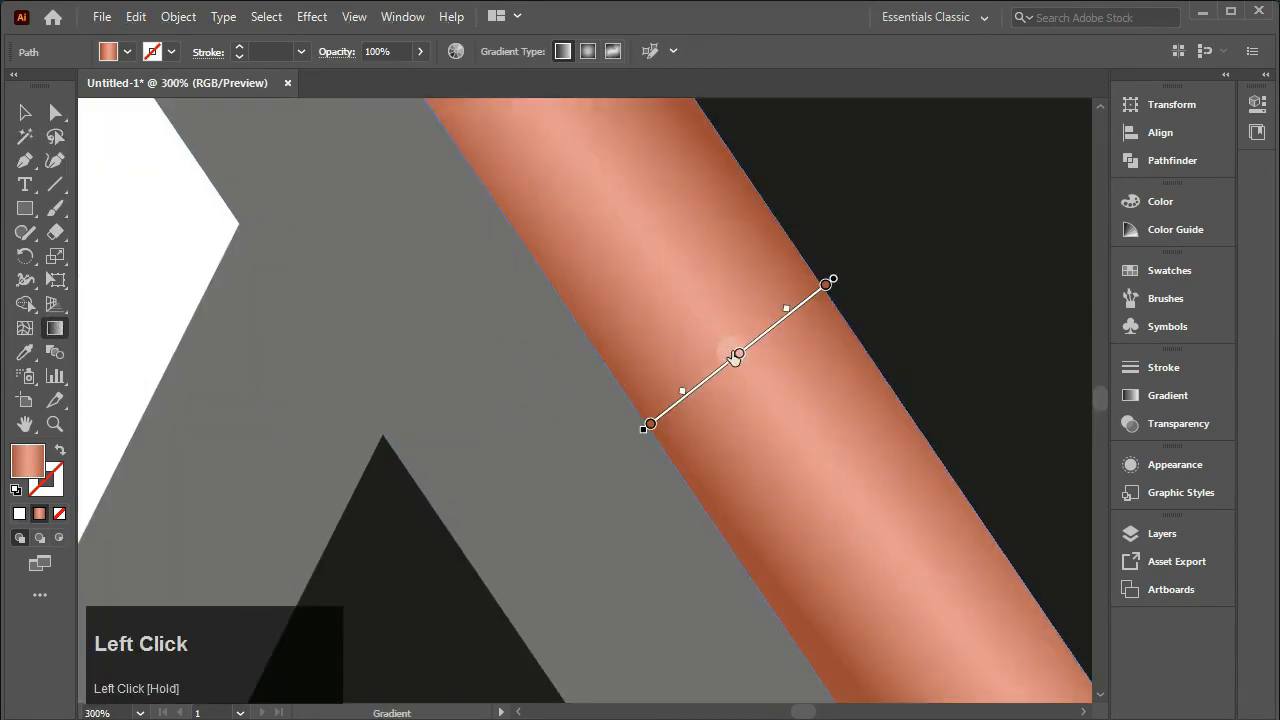
# - Fill the right bar's inner grey face with the copper gradient and angle it across the face, edge to edge
pyautogui.press('v')
pyautogui.click(492, 321)
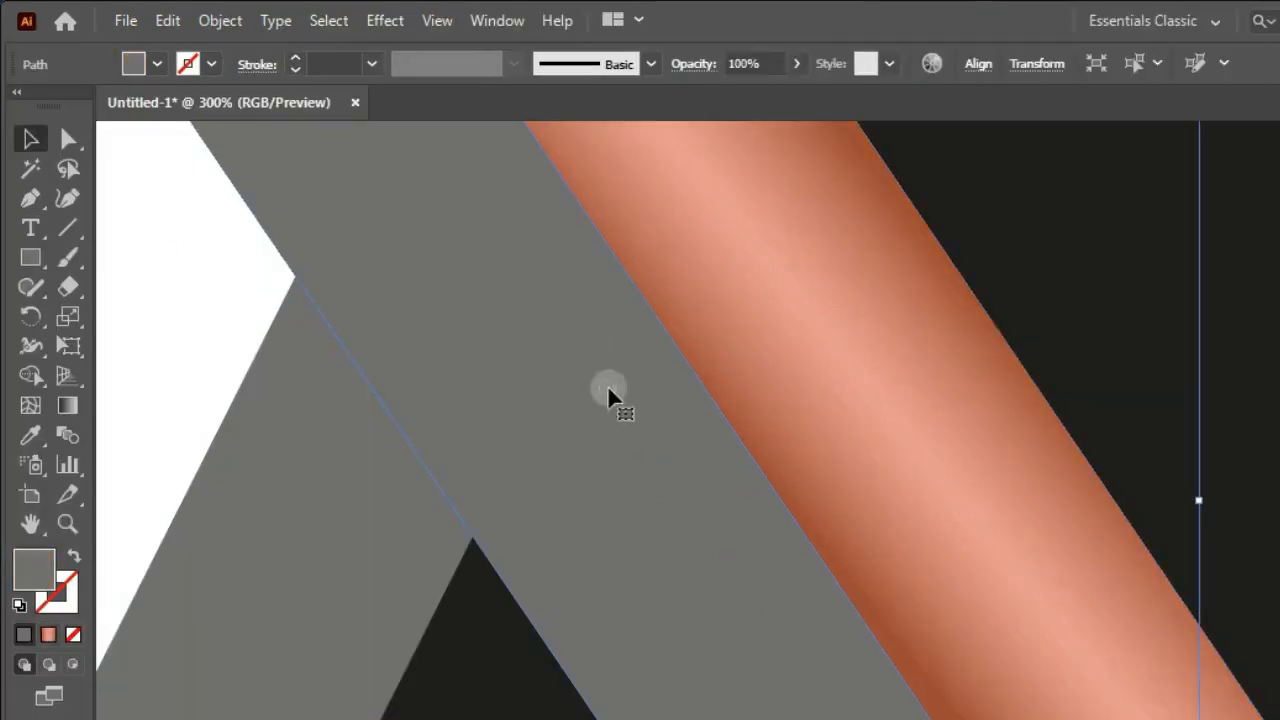
pyautogui.press('i')
pyautogui.click(553, 217)
pyautogui.press('g')
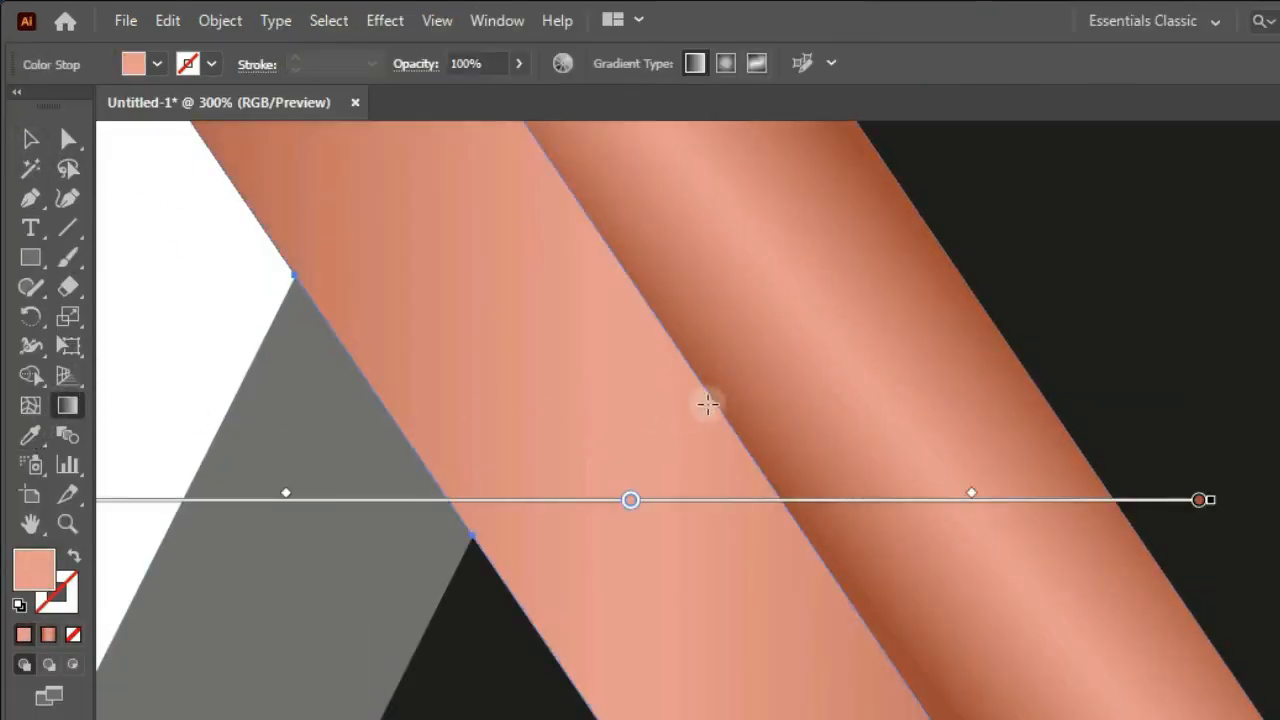
pyautogui.moveTo(708, 400); pyautogui.dragTo(487, 551)
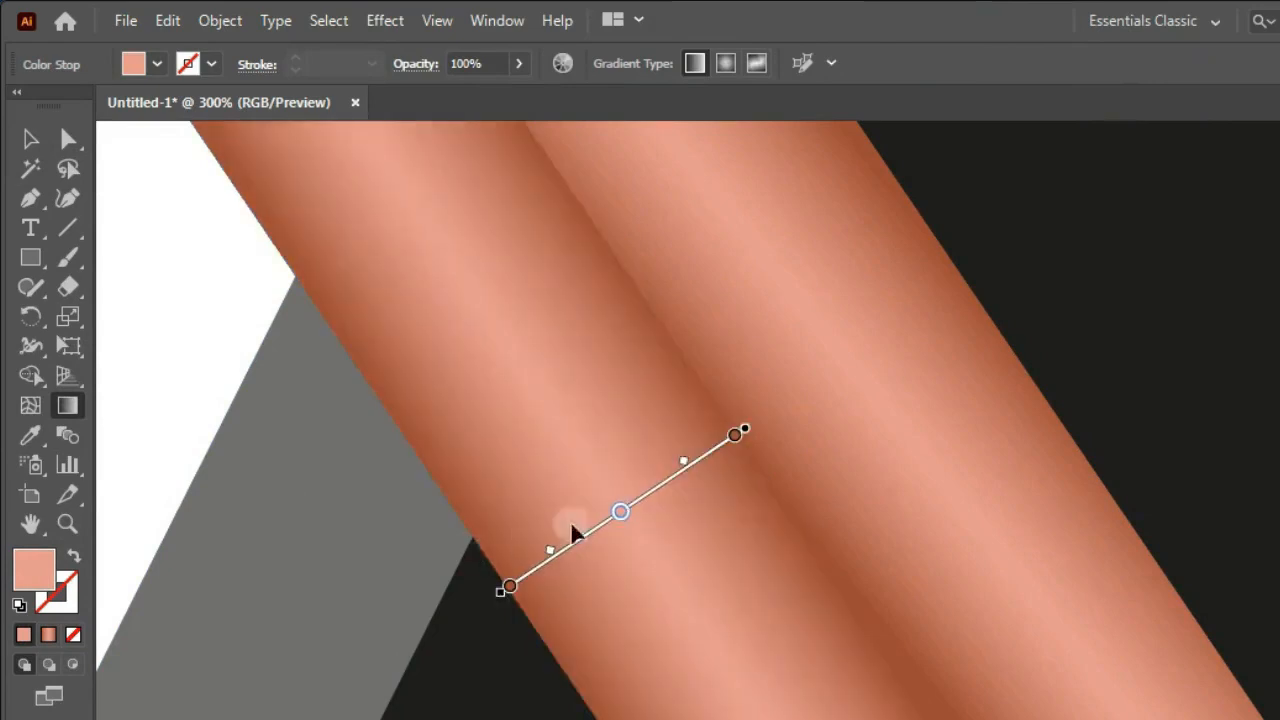
pyautogui.click(620, 515)
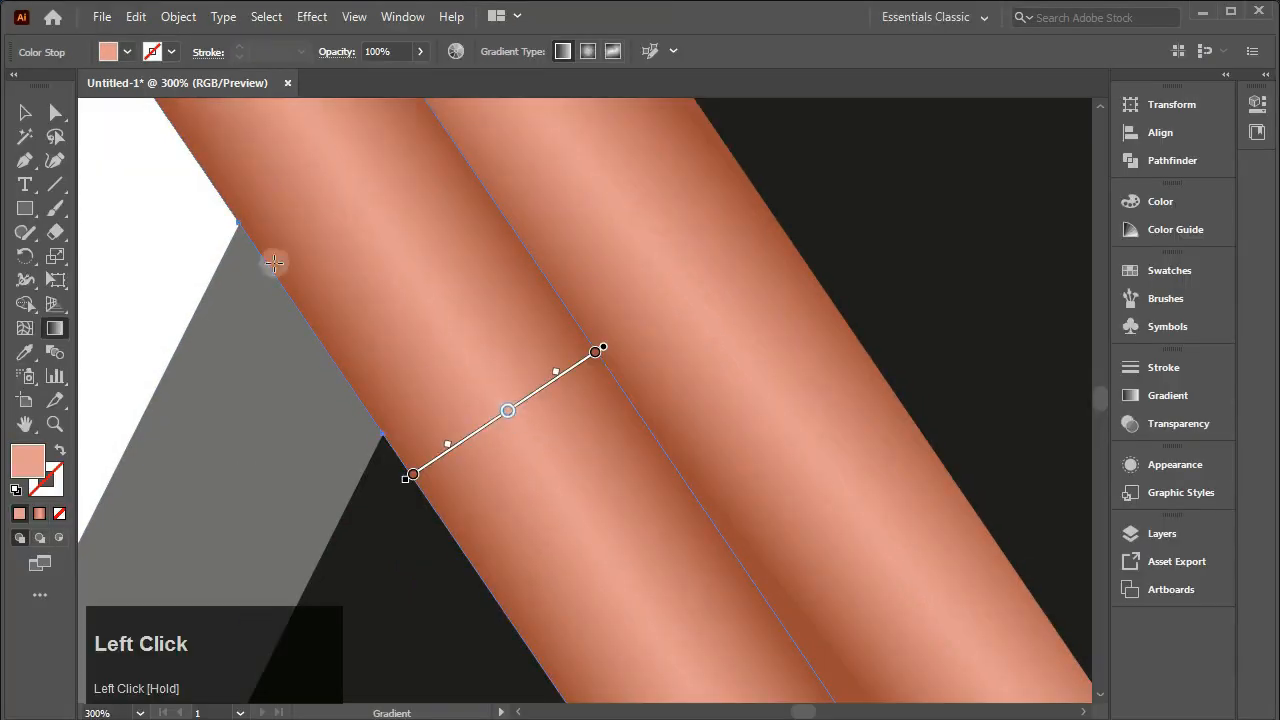
pyautogui.click(27, 113)
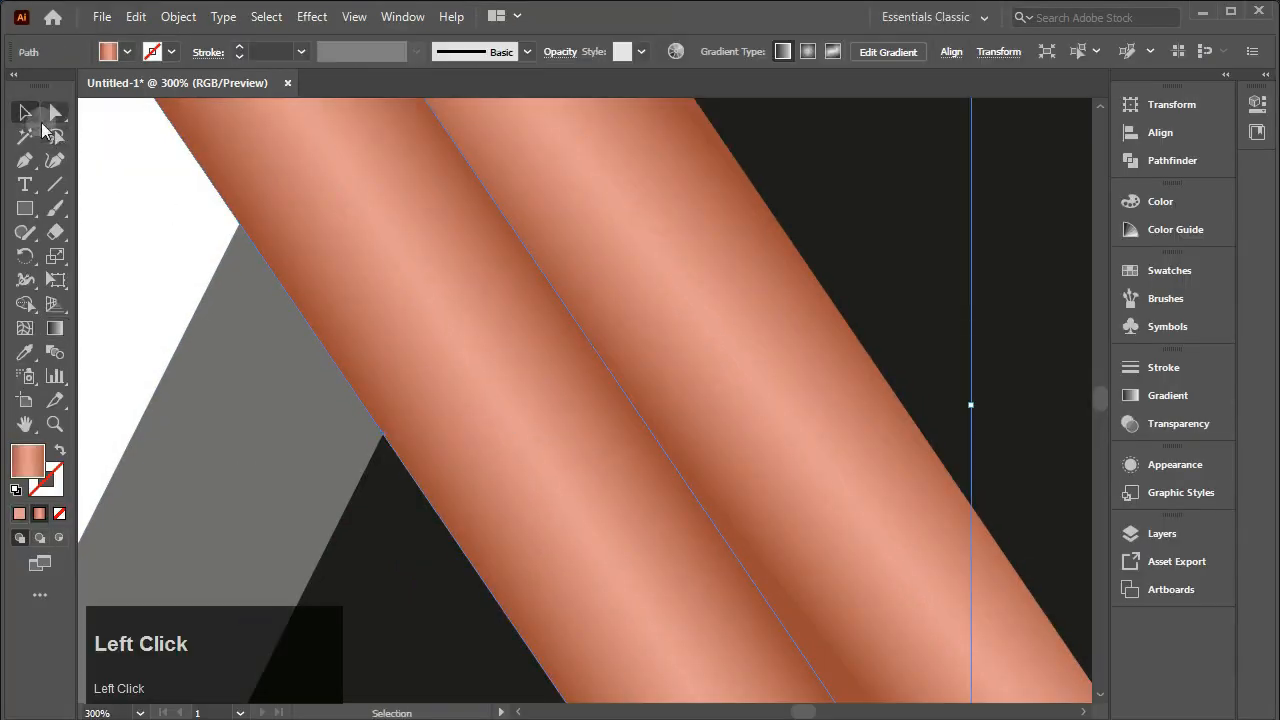
# - Fill the left bar's inner grey face with the copper gradient and orient it perpendicular to the bar's length
pyautogui.click(140, 713)
pyautogui.click(165, 701)
pyautogui.click(546, 348)
pyautogui.click(28, 353)
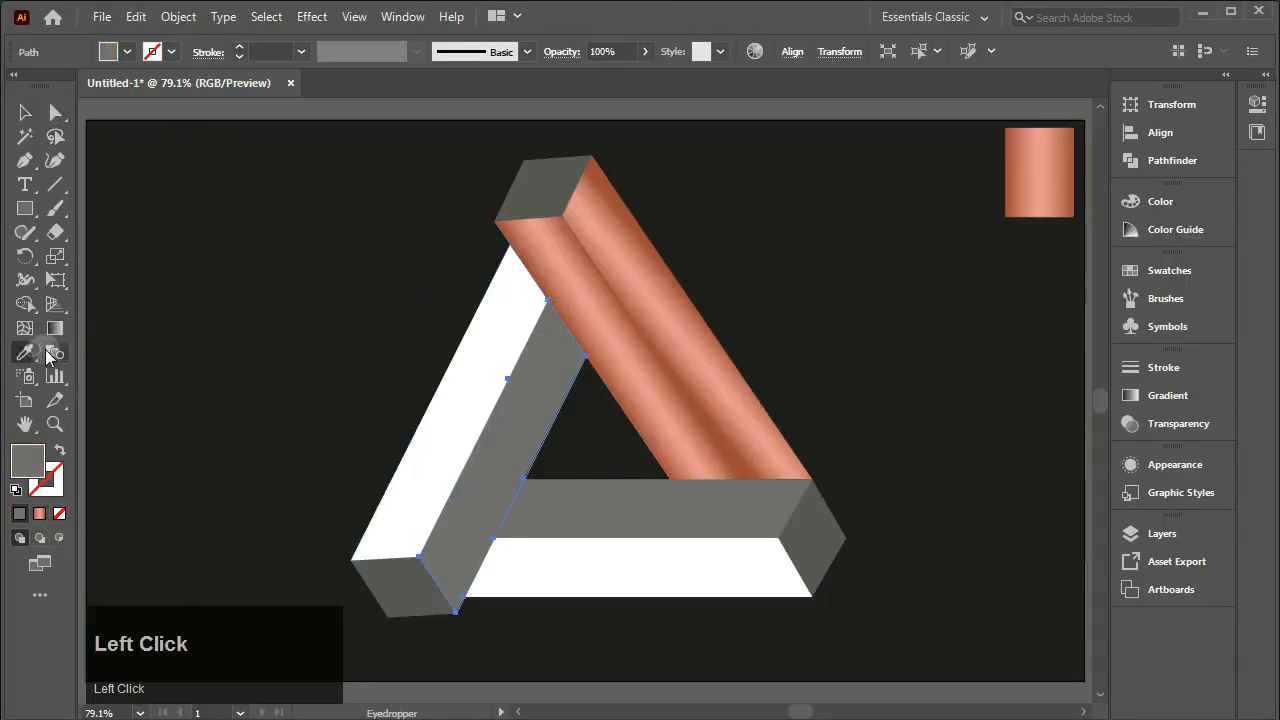
pyautogui.click(591, 266)
pyautogui.click(57, 328)
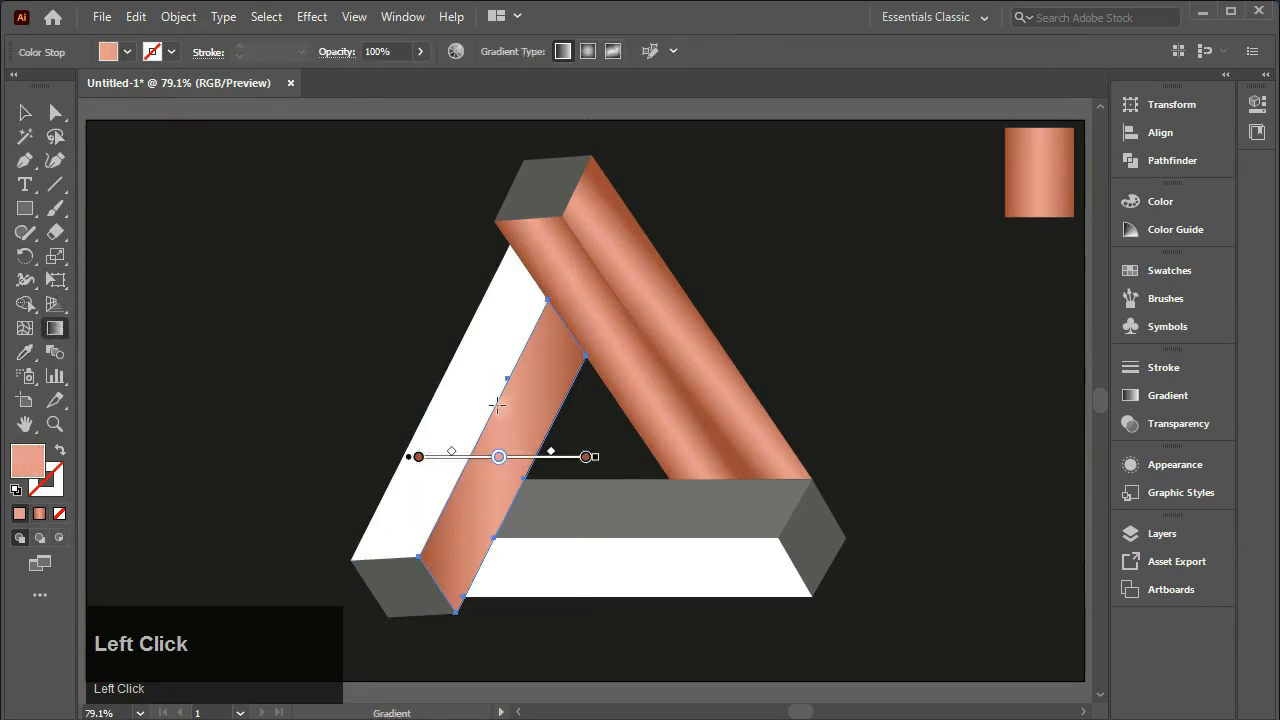
pyautogui.scroll(5, 497, 404)
pyautogui.moveTo(405, 290)
pyautogui.mouseDown()
pyautogui.moveTo(706, 486)
pyautogui.moveTo(786, 523)
pyautogui.moveTo(800, 491)
pyautogui.mouseUp()
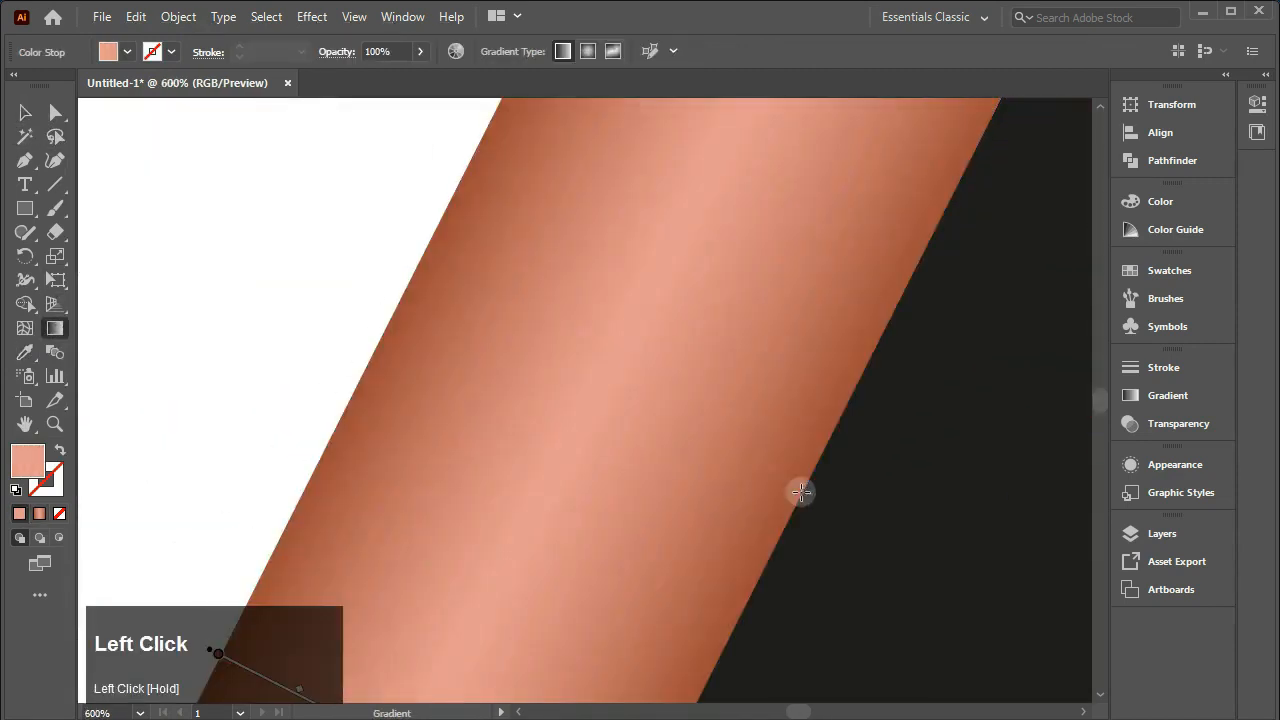
pyautogui.click(31, 117)
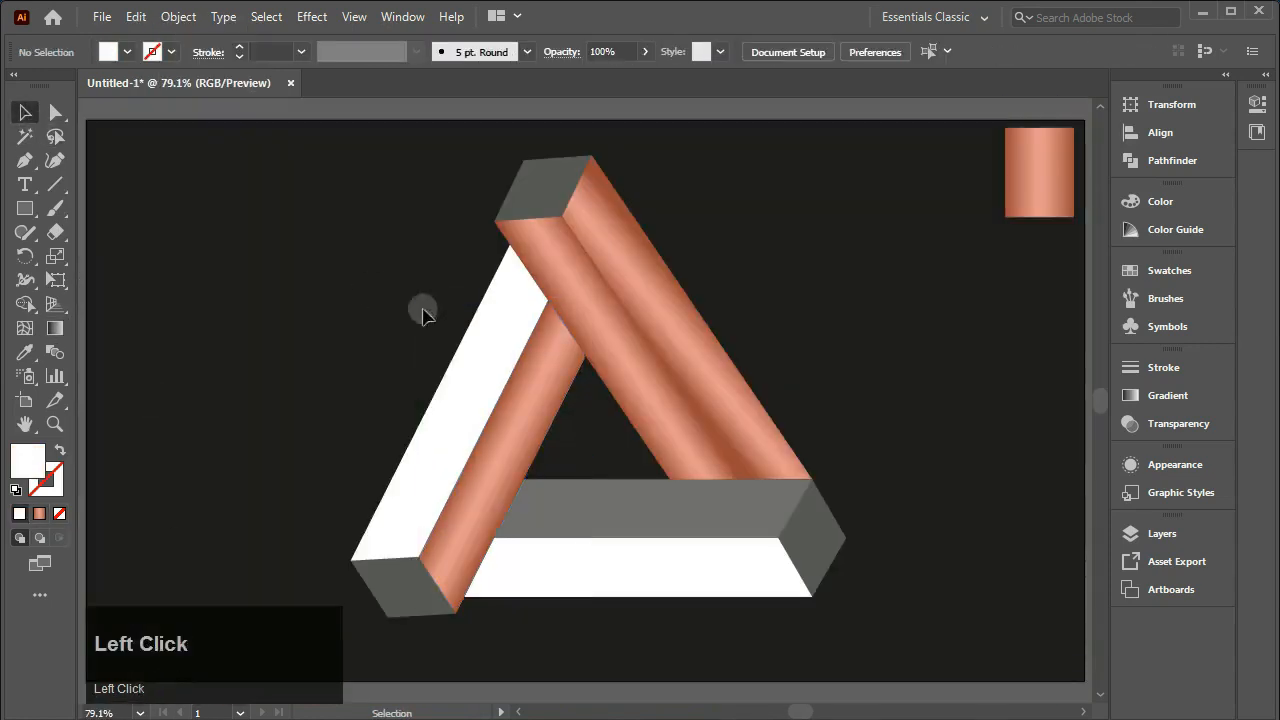
# - Fill the left bar's outer white face with the copper gradient and run it across the bar's width
pyautogui.click(470, 335)
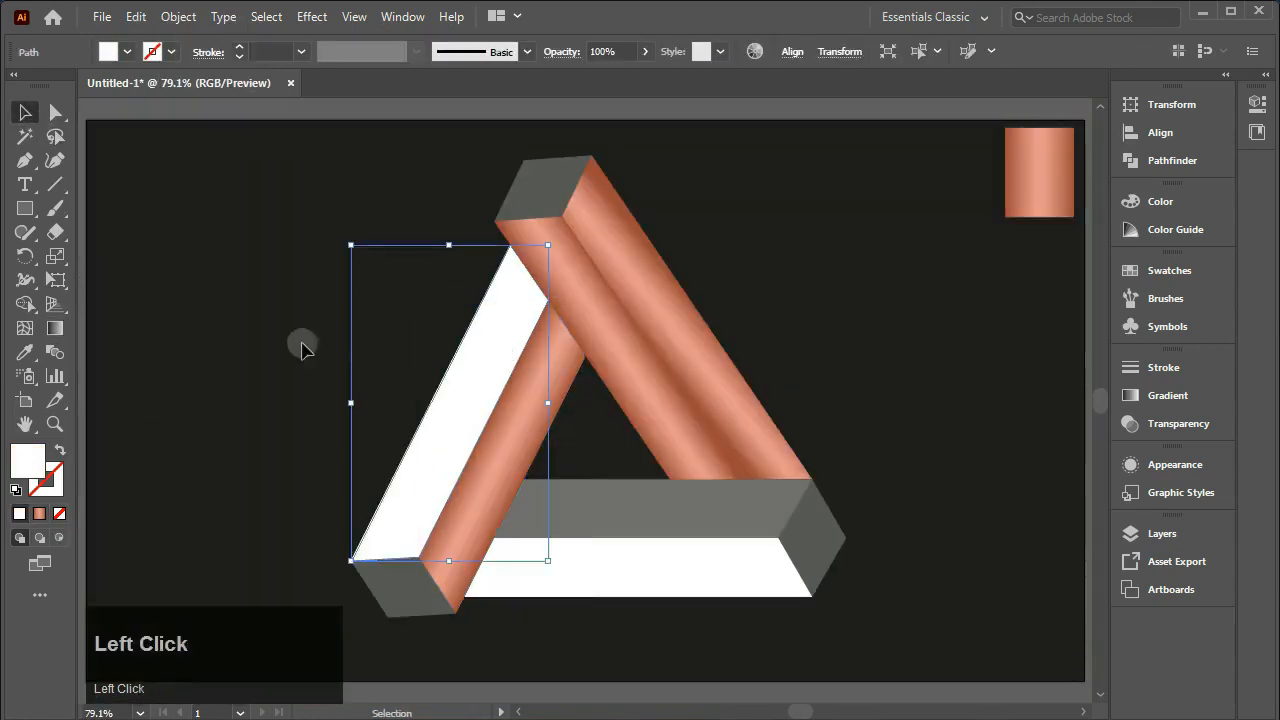
pyautogui.click(1038, 174)
pyautogui.click(57, 327)
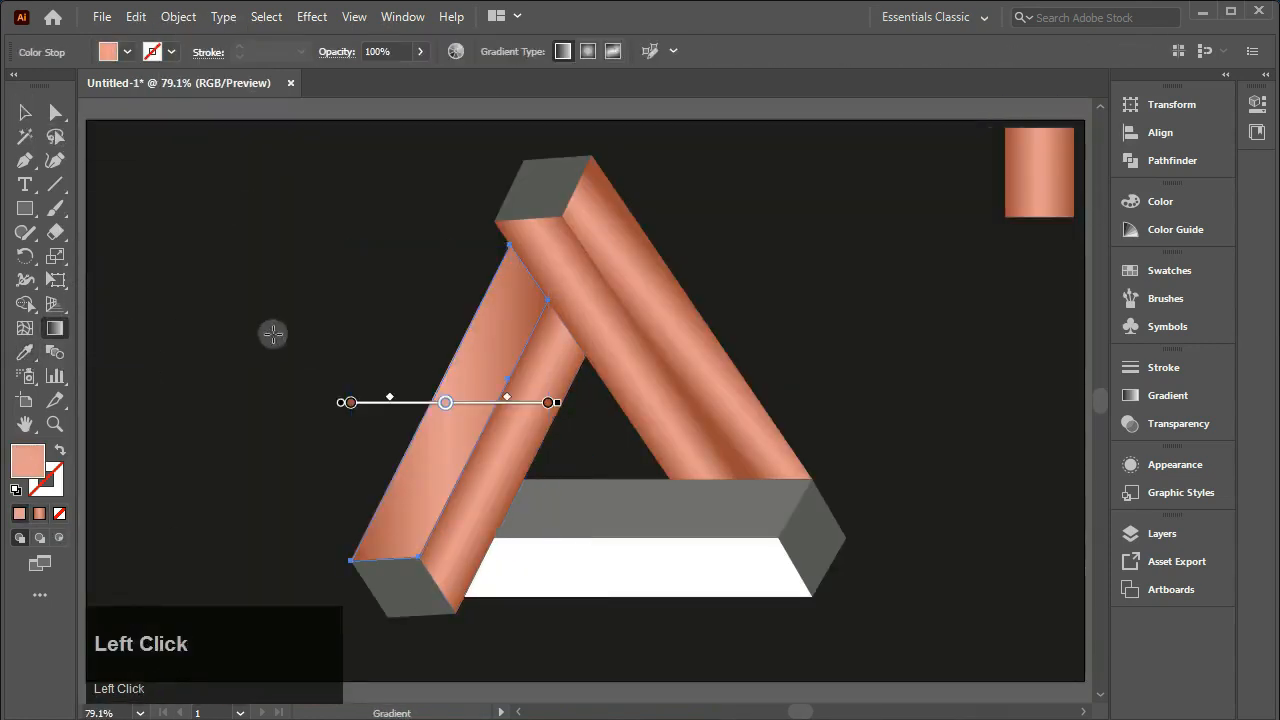
pyautogui.scroll(6, 466, 365)
pyautogui.moveTo(362, 312); pyautogui.dragTo(763, 505)
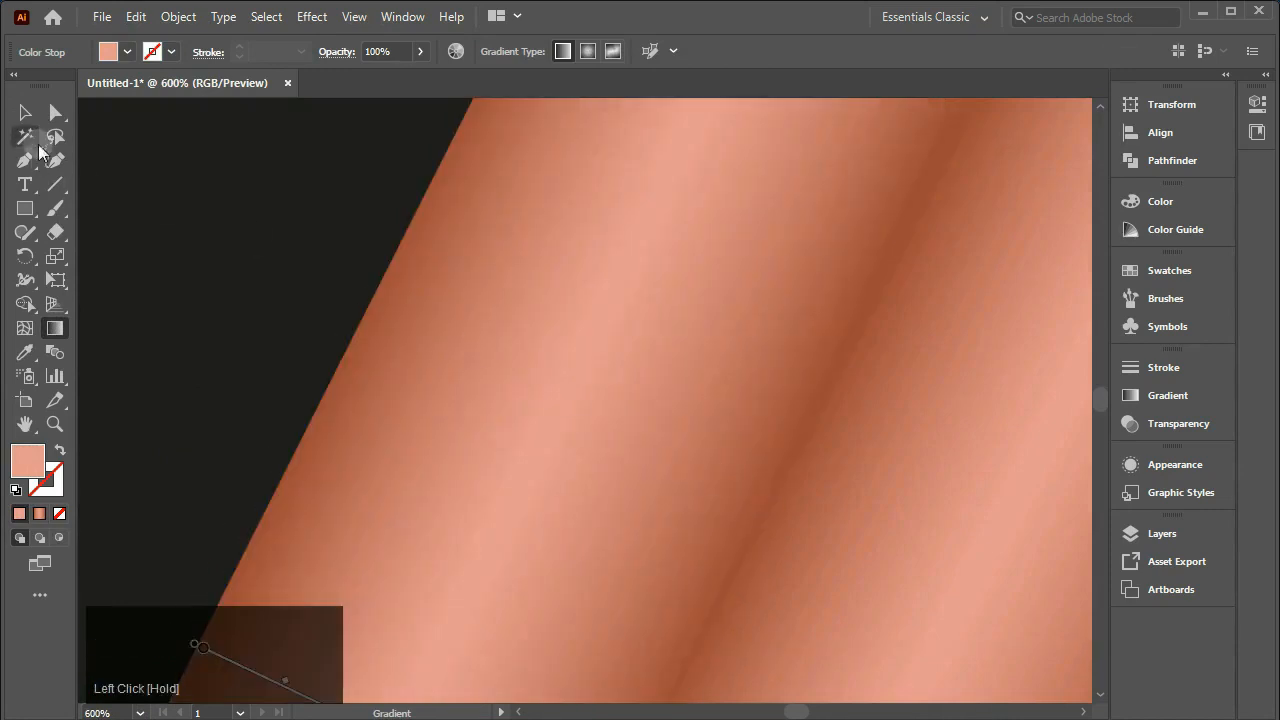
pyautogui.click(25, 112)
# - Fill the base bar's upper grey face with the copper gradient and run it straight vertically from edge to edge
pyautogui.click(140, 713)
pyautogui.click(200, 694)
pyautogui.click(630, 510)
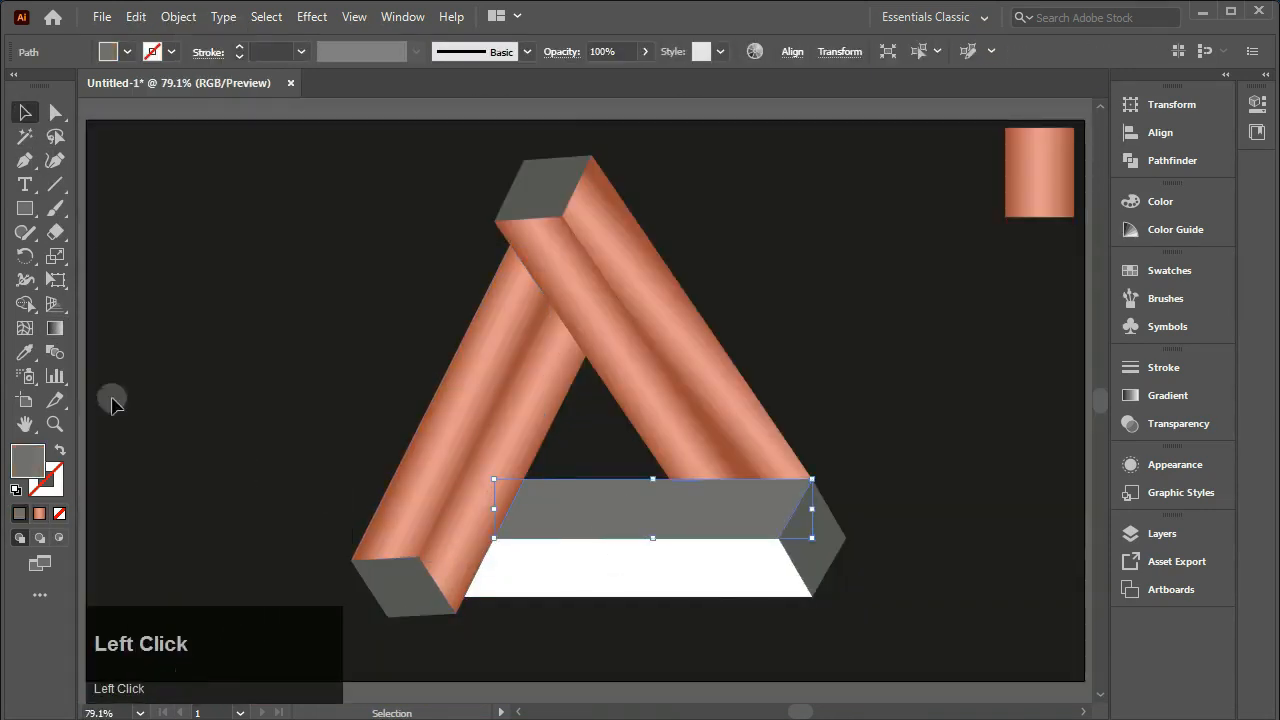
pyautogui.click(494, 352)
pyautogui.click(56, 329)
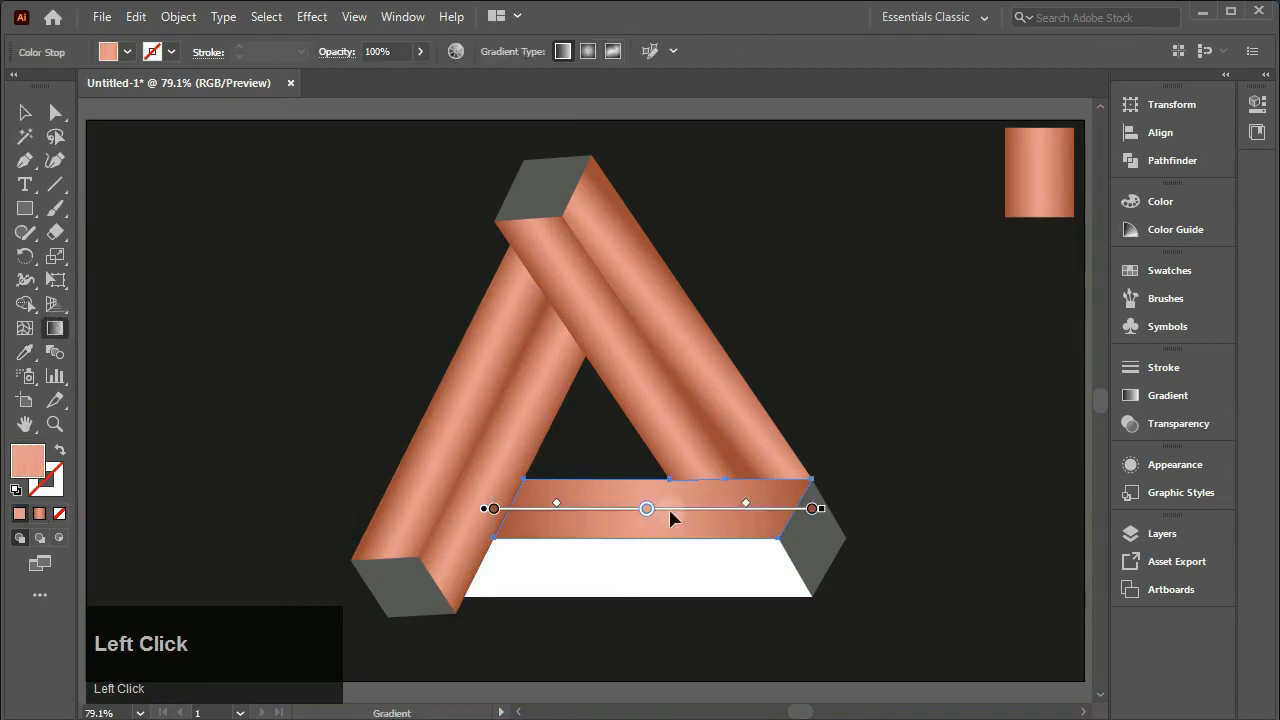
pyautogui.keyDown('alt'); pyautogui.scroll(4, 670, 512); pyautogui.keyUp('alt')
pyautogui.scroll(-2, 548, 265)
pyautogui.moveTo(565, 290); pyautogui.dragTo(550, 513)
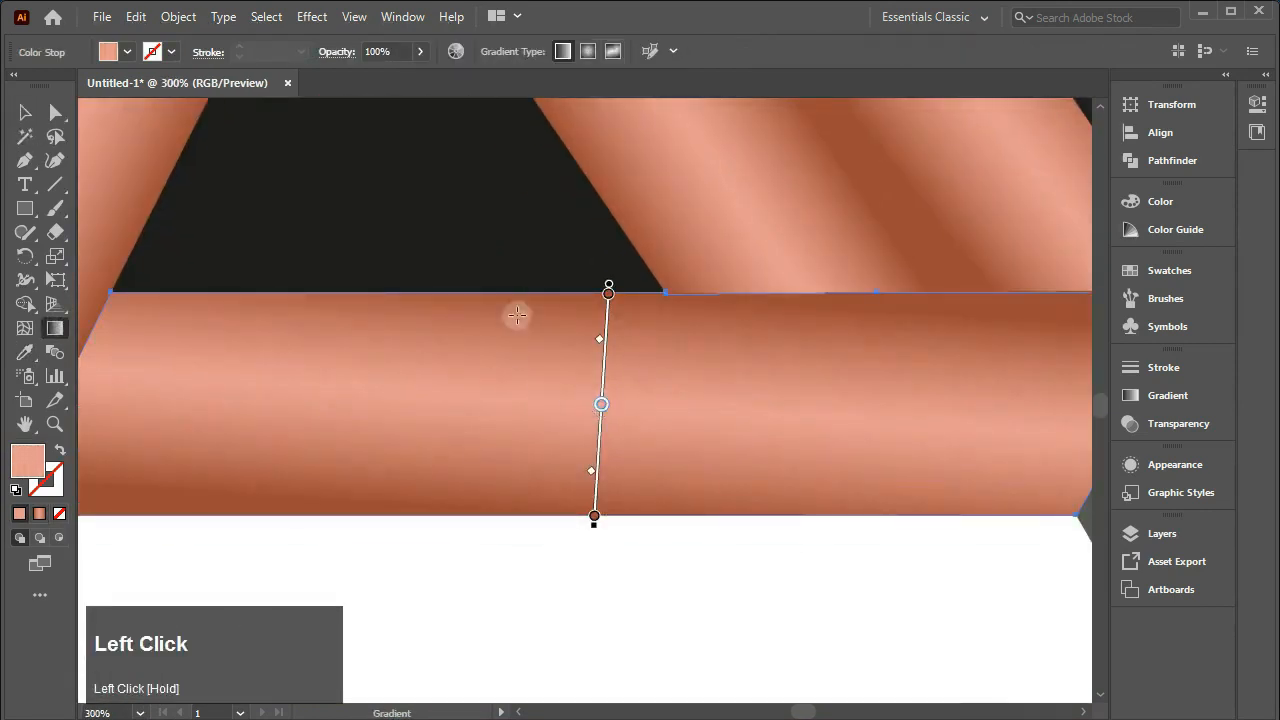
pyautogui.moveTo(541, 300); pyautogui.dragTo(541, 501)
pyautogui.moveTo(690, 656); pyautogui.dragTo(690, 656)
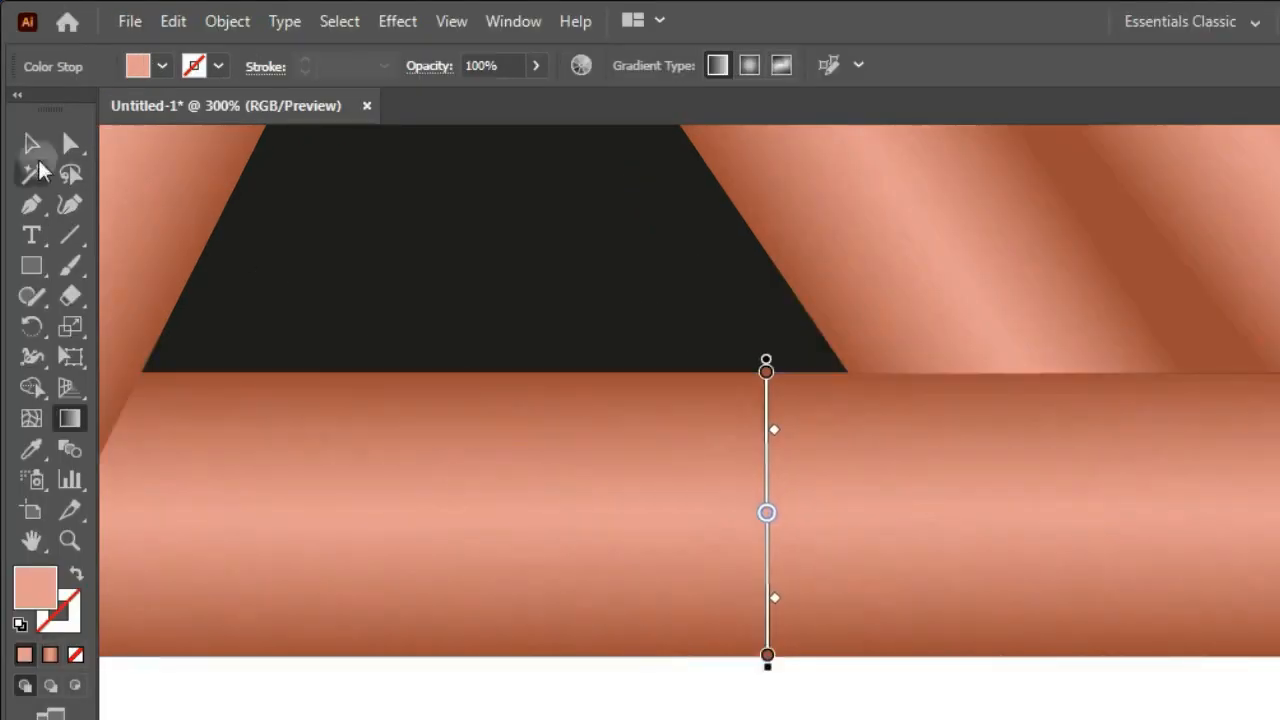
pyautogui.click(32, 146)
# - Fill the base bar's lower white face with the copper gradient and run it vertically across the face
pyautogui.hotkey('ctrl', '0')
pyautogui.click(735, 704)
pyautogui.click(35, 452)
pyautogui.click(1040, 172)
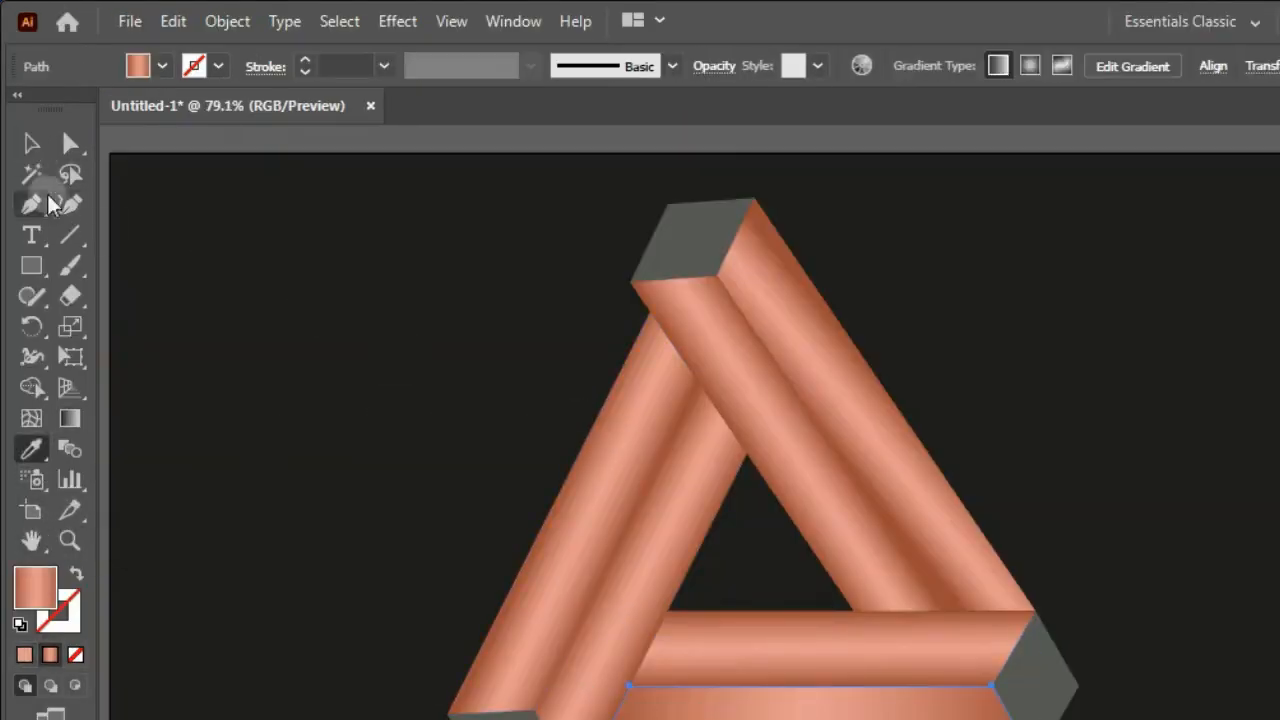
pyautogui.click(32, 145)
pyautogui.click(70, 418)
pyautogui.scroll(1, 638, 575)
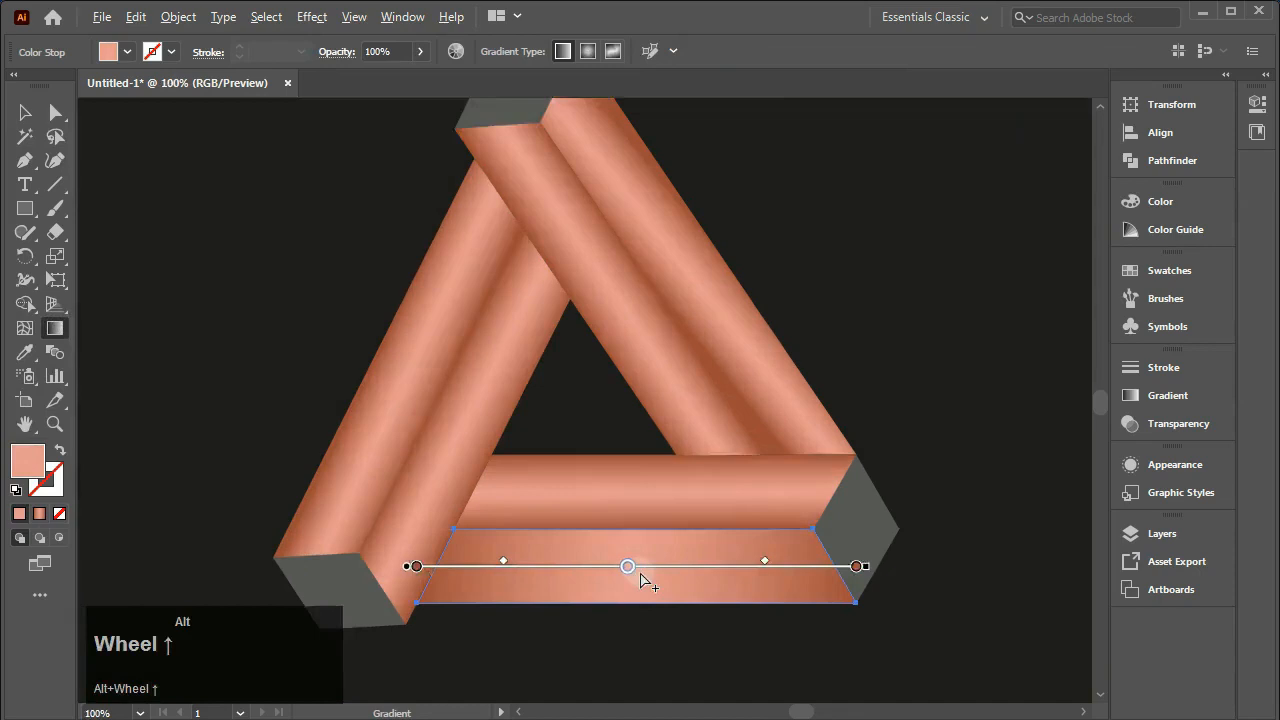
pyautogui.scroll(2, 642, 578)
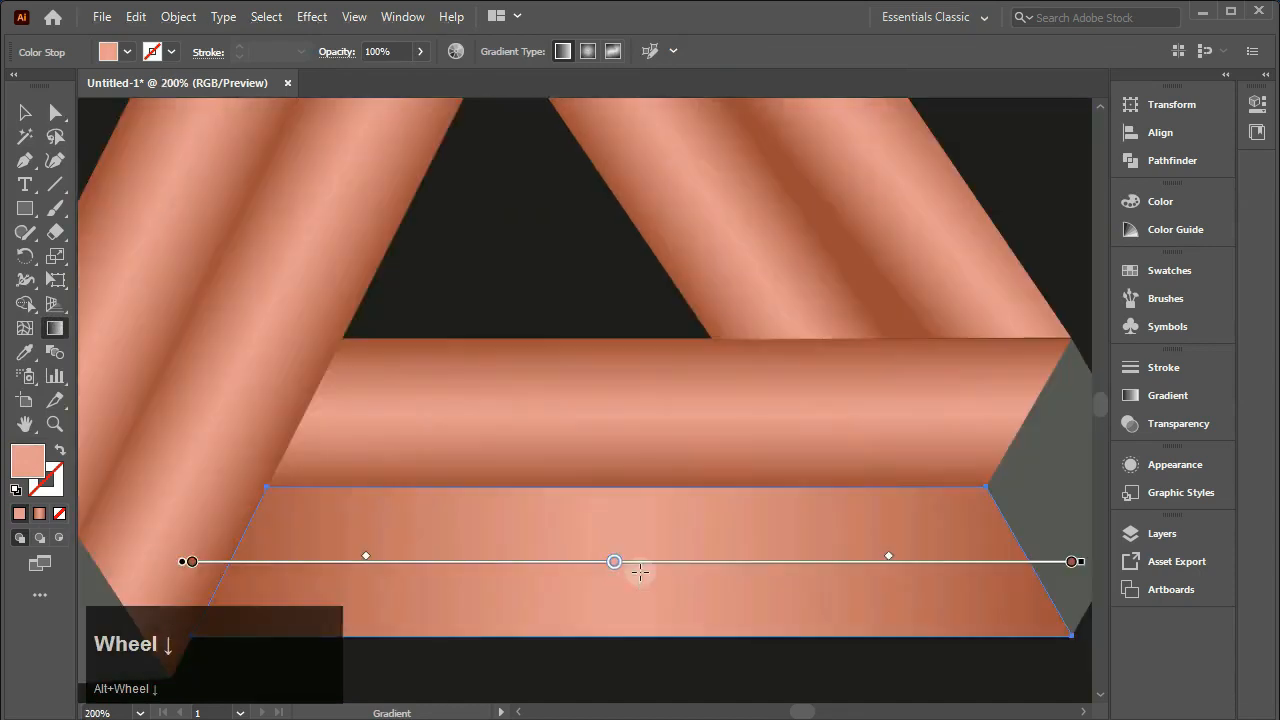
pyautogui.scroll(-1, 634, 569)
pyautogui.scroll(1, 643, 534)
pyautogui.moveTo(587, 308); pyautogui.dragTo(592, 370)
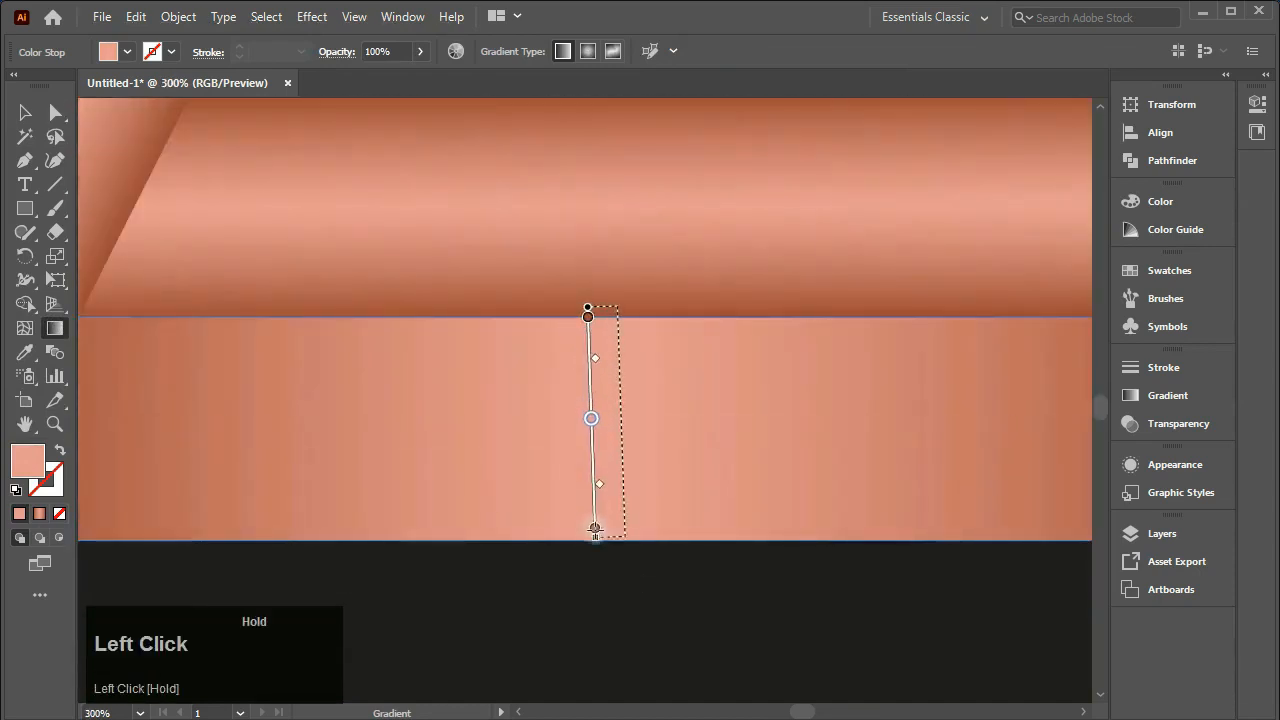
pyautogui.moveTo(588, 544); pyautogui.dragTo(588, 544)
pyautogui.click(25, 112)
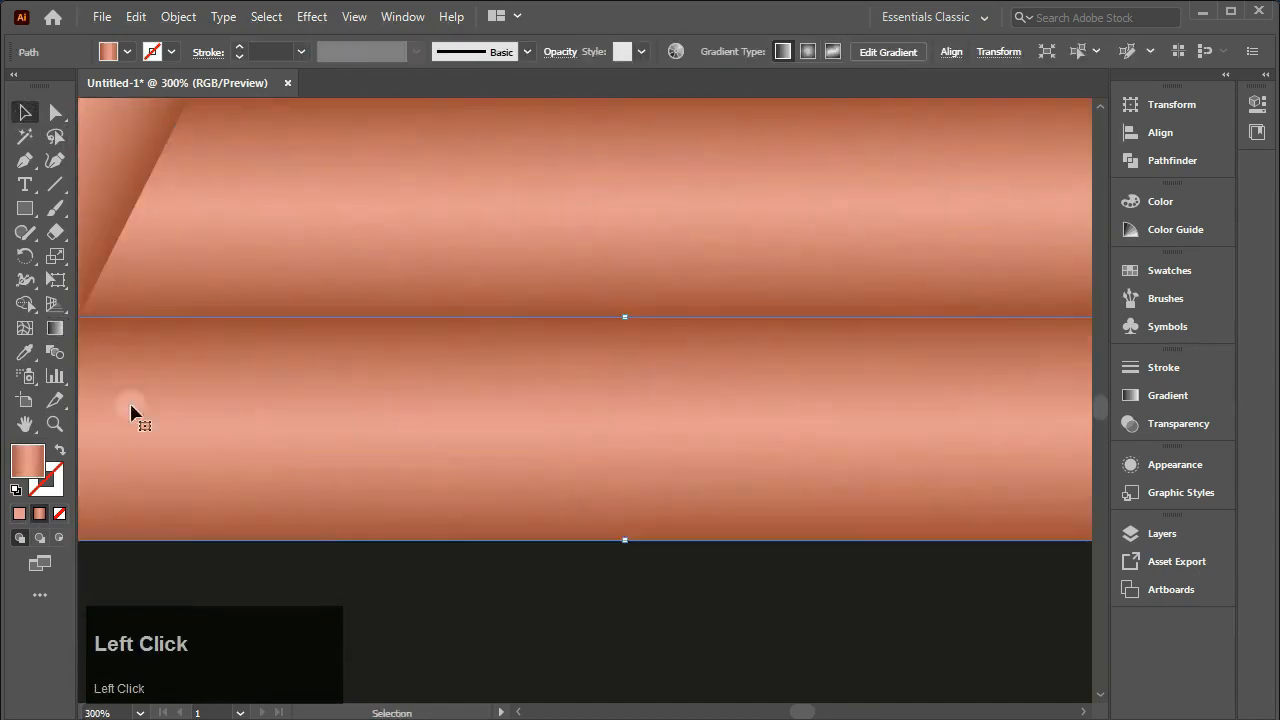
# - Apply the copper gradient to the top end face and reduce it to two stops, with the light one at 100%
pyautogui.click(140, 712)
pyautogui.click(177, 697)
pyautogui.click(550, 192)
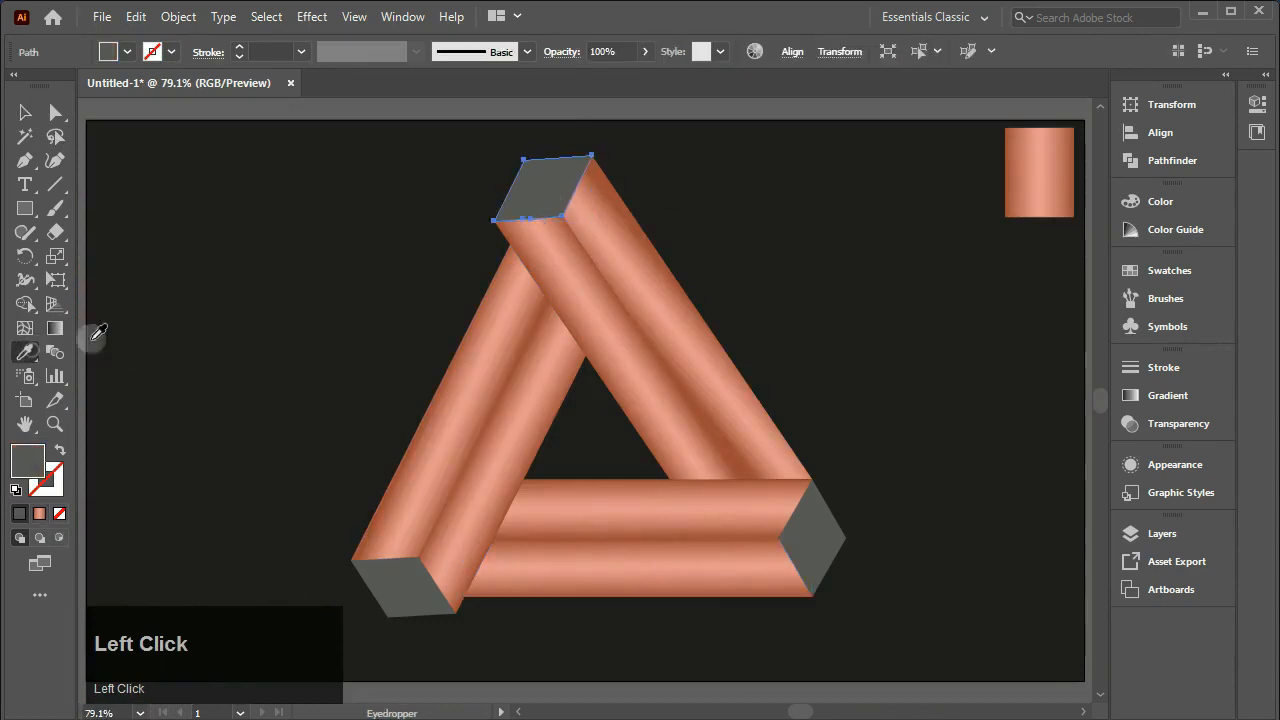
pyautogui.click(1036, 175)
pyautogui.click(1168, 395)
pyautogui.moveTo(1070, 547); pyautogui.dragTo(1070, 595)
pyautogui.moveTo(980, 546); pyautogui.dragTo(1069, 546)
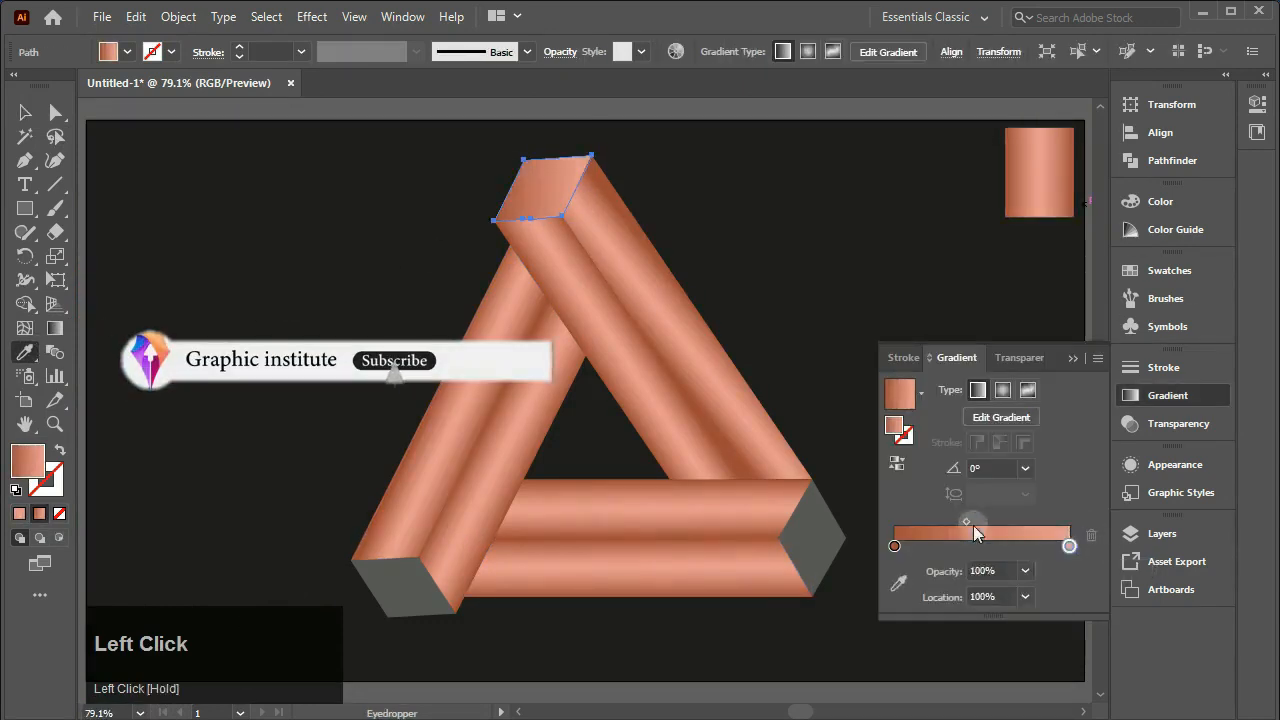
# - Make the top end face's gradient radial with the light stop at its centre, darkened to 81.96% brightness
pyautogui.click(1003, 390)
pyautogui.moveTo(981, 523)
pyautogui.mouseDown()
pyautogui.moveTo(991, 527)
pyautogui.moveTo(961, 527)
pyautogui.mouseUp()
pyautogui.doubleClick(894, 546)
pyautogui.moveTo(1000, 686); pyautogui.dragTo(984, 690)
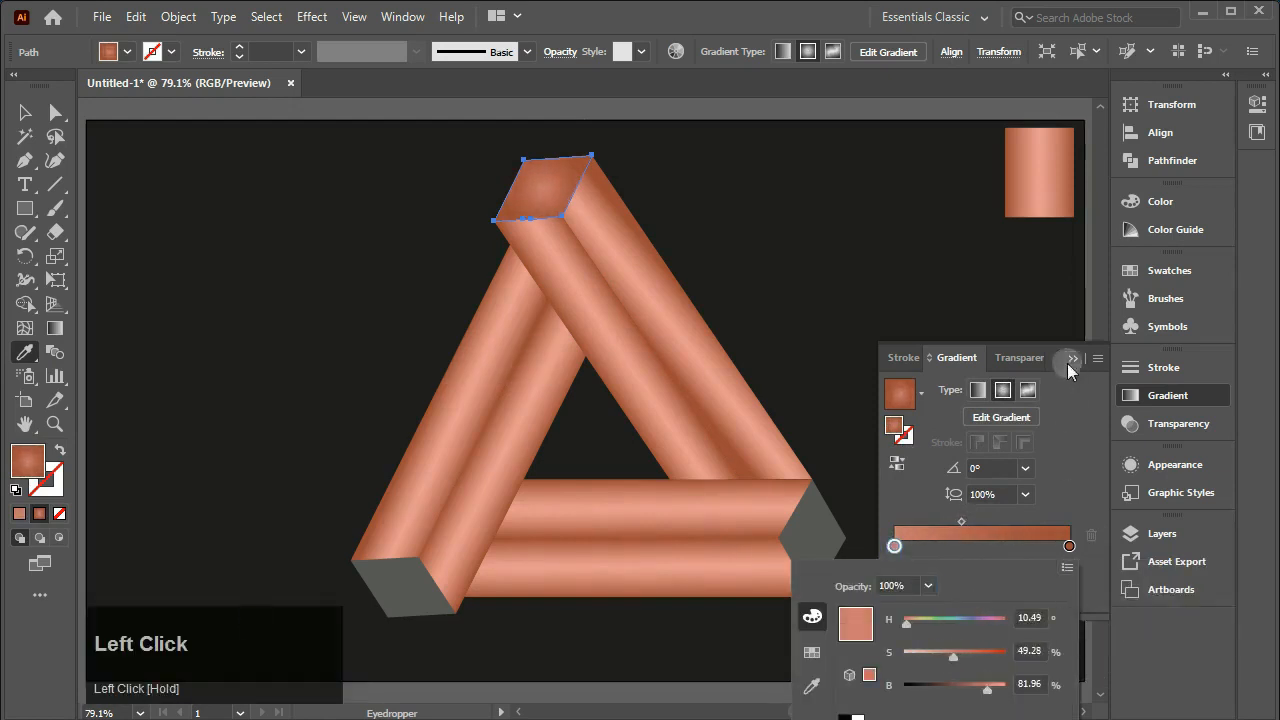
pyautogui.click(1071, 359)
# - Copy the top end face's radial gradient to the lower-left and lower-right end faces
pyautogui.keyDown('ctrl'); pyautogui.click(395, 588); pyautogui.keyUp('ctrl')
pyautogui.click(545, 192)
pyautogui.keyDown('ctrl'); pyautogui.click(812, 538); pyautogui.keyUp('ctrl')
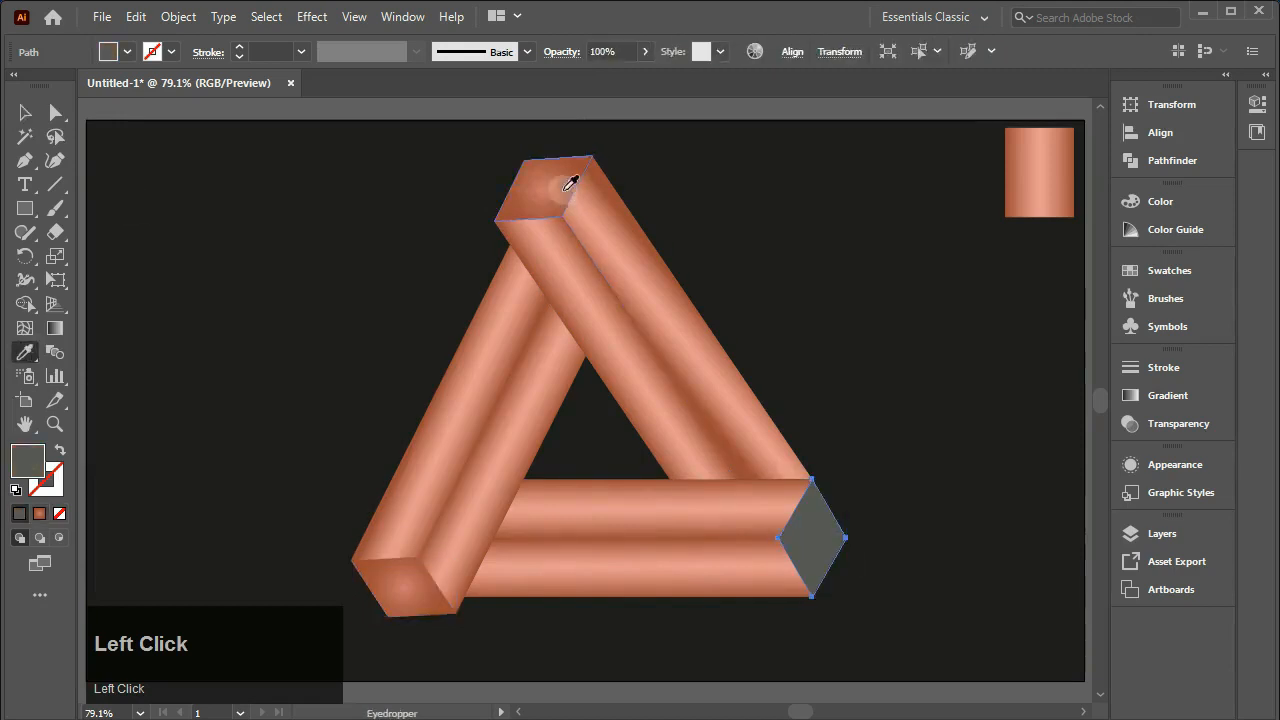
pyautogui.click(565, 190)
# - Lighten and slightly desaturate the dark outer stop of the top end face's radial gradient
pyautogui.press('v')
pyautogui.click(829, 328)
pyautogui.click(568, 185)
pyautogui.click(1168, 395)
pyautogui.doubleClick(1070, 547)
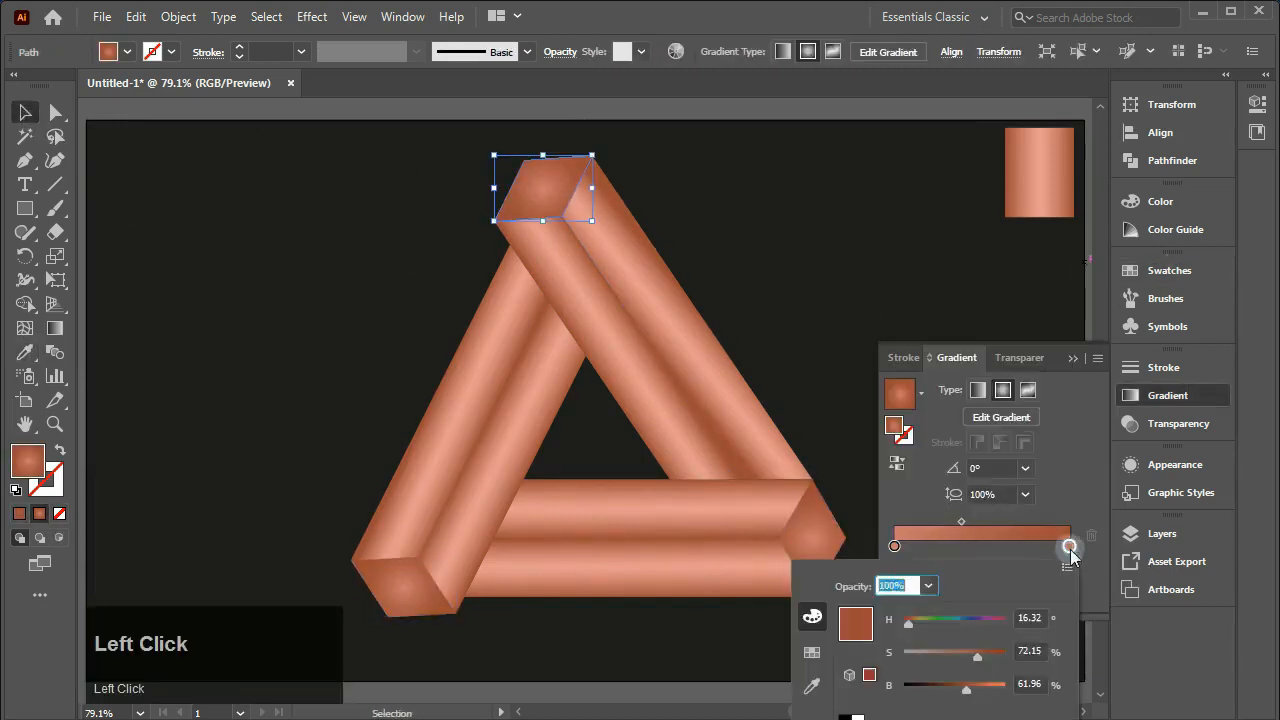
pyautogui.moveTo(972, 660); pyautogui.dragTo(972, 691)
pyautogui.click(1075, 359)
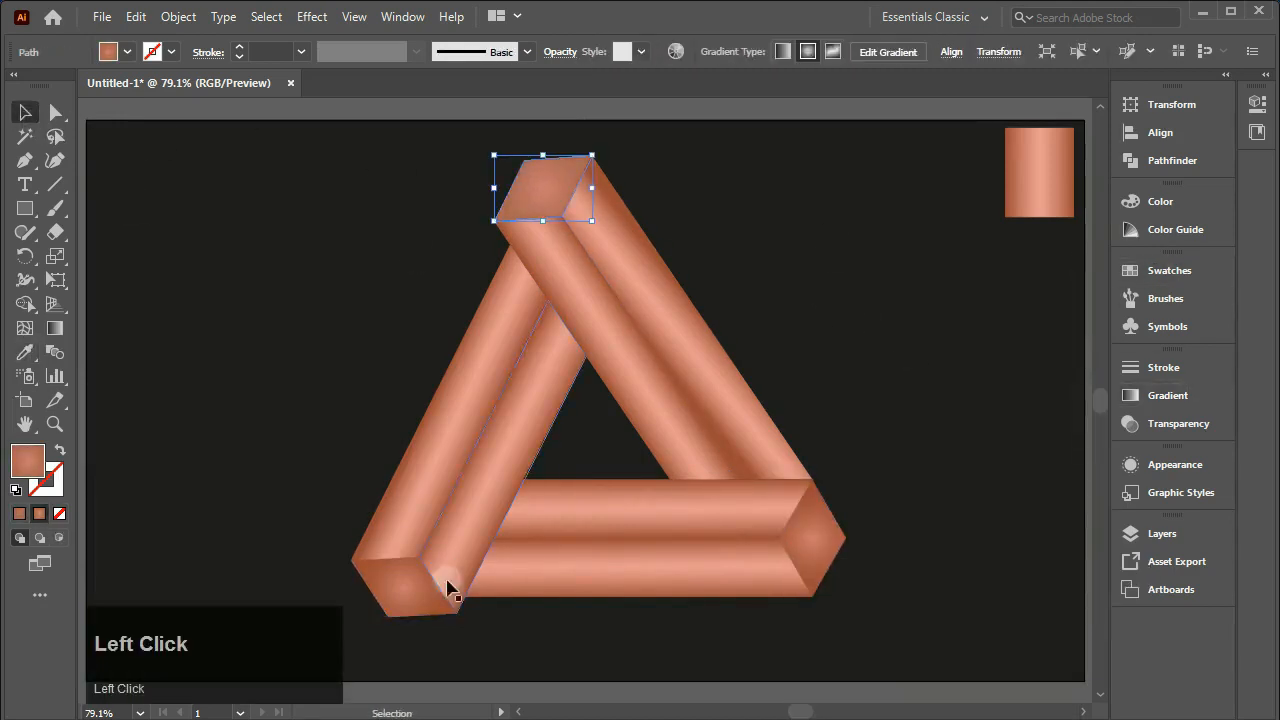
# - Update the lower-left and lower-right end faces with the top end face's softened radial gradient
pyautogui.click(418, 590)
pyautogui.press('i')
pyautogui.click(558, 192)
pyautogui.click(812, 538)
pyautogui.press('i')
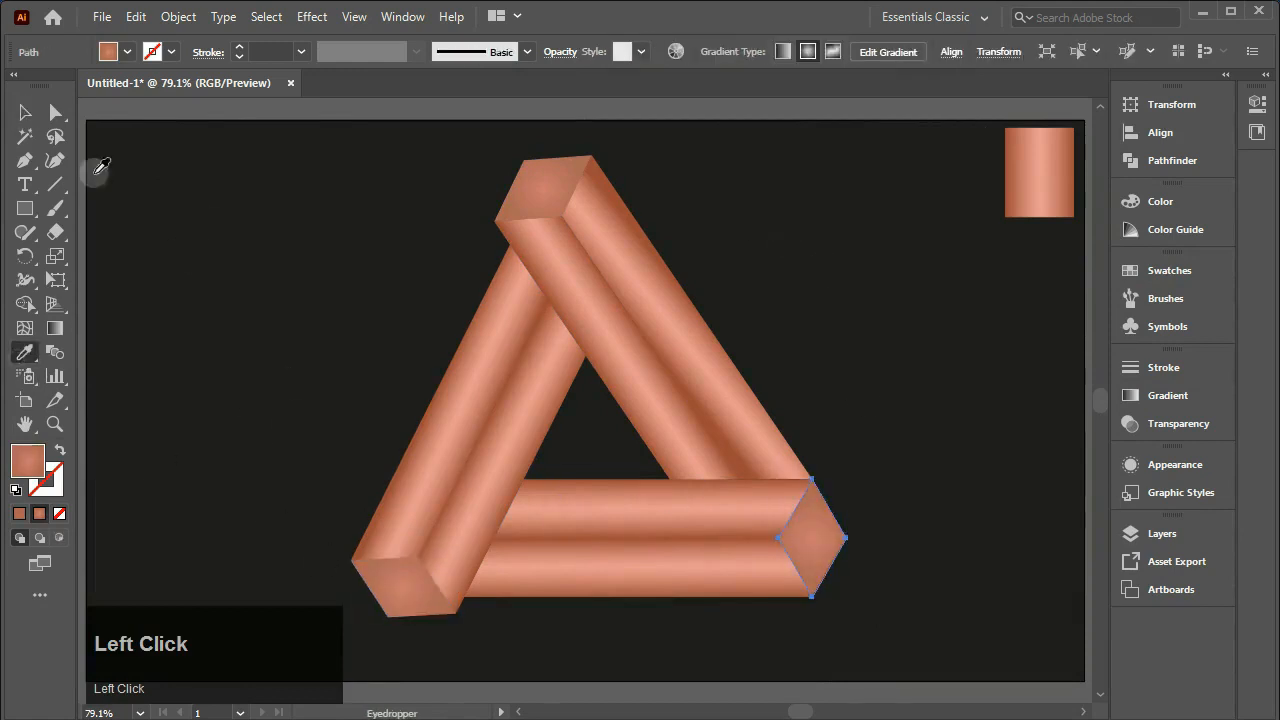
# - Delete the copper gradient sample rectangle and select the whole triangle
pyautogui.click(762, 211)
pyautogui.moveTo(990, 150); pyautogui.dragTo(1044, 208)
pyautogui.press('Delete')
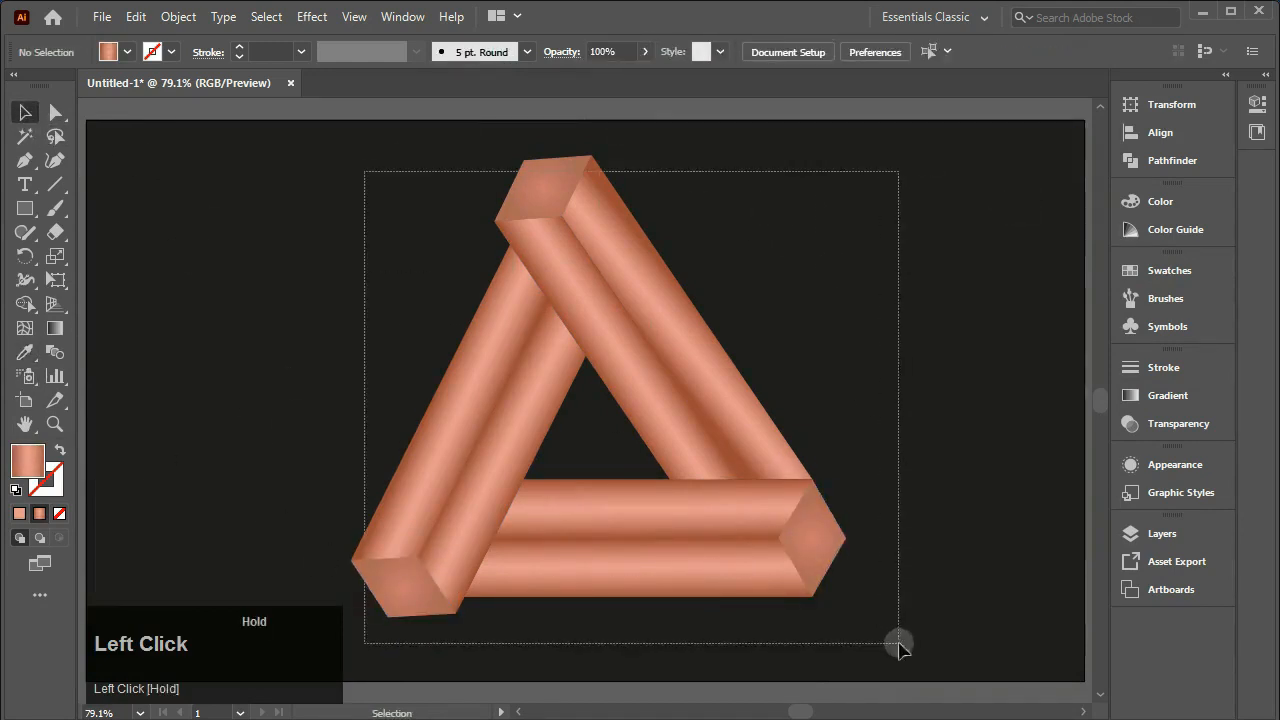
pyautogui.moveTo(899, 650); pyautogui.dragTo(899, 648)
pyautogui.rightClick(657, 300)
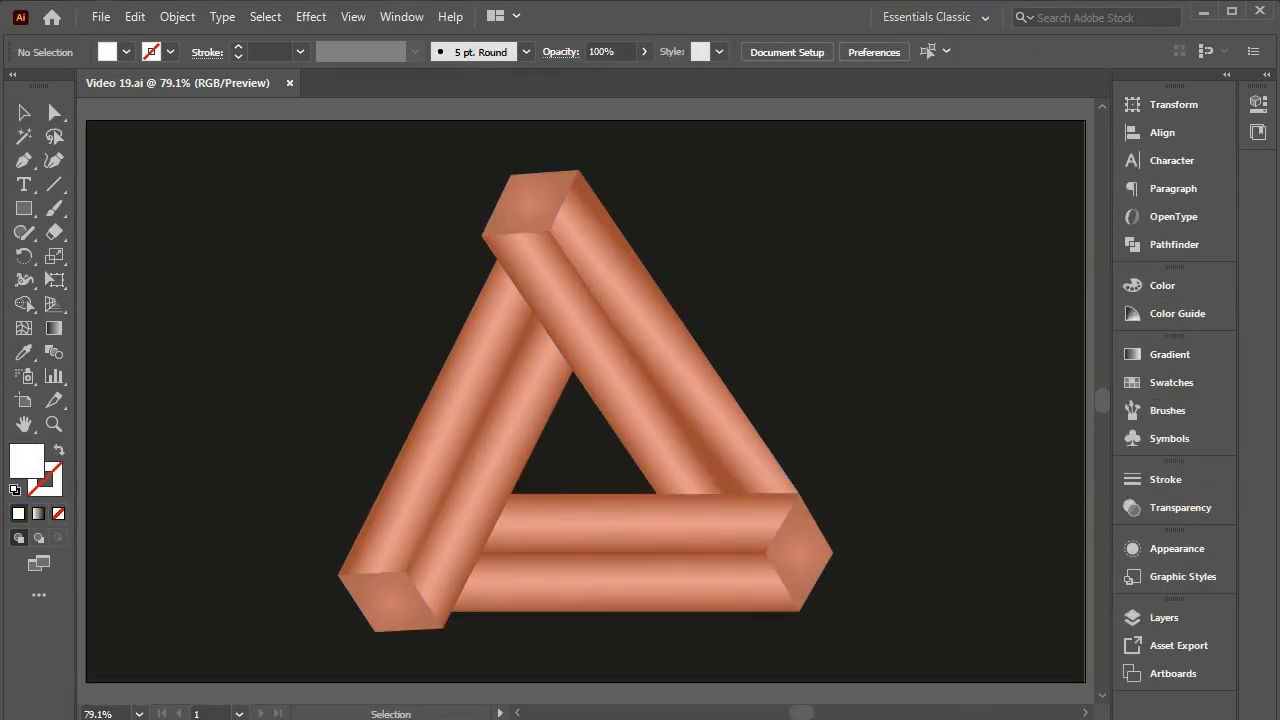